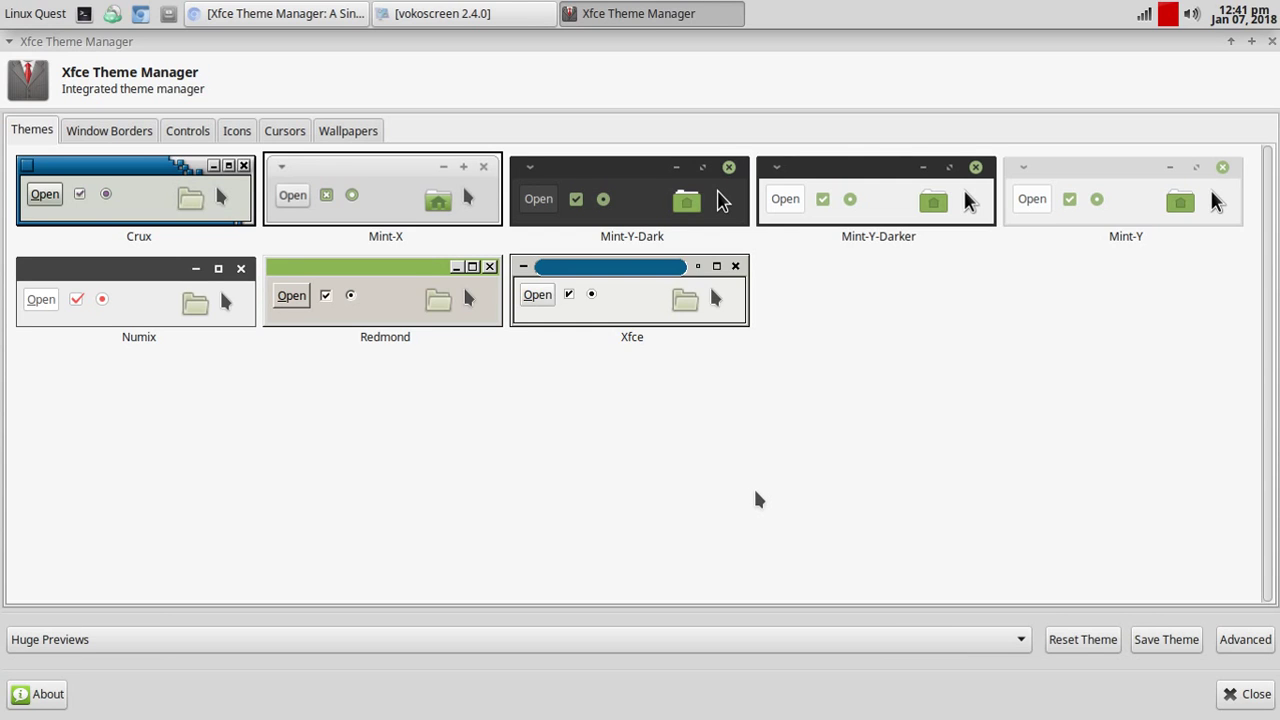
Step: Roll Theme Manager up to its title bar and bring the webupd8 install article forward in Chromium
click(1229, 42)
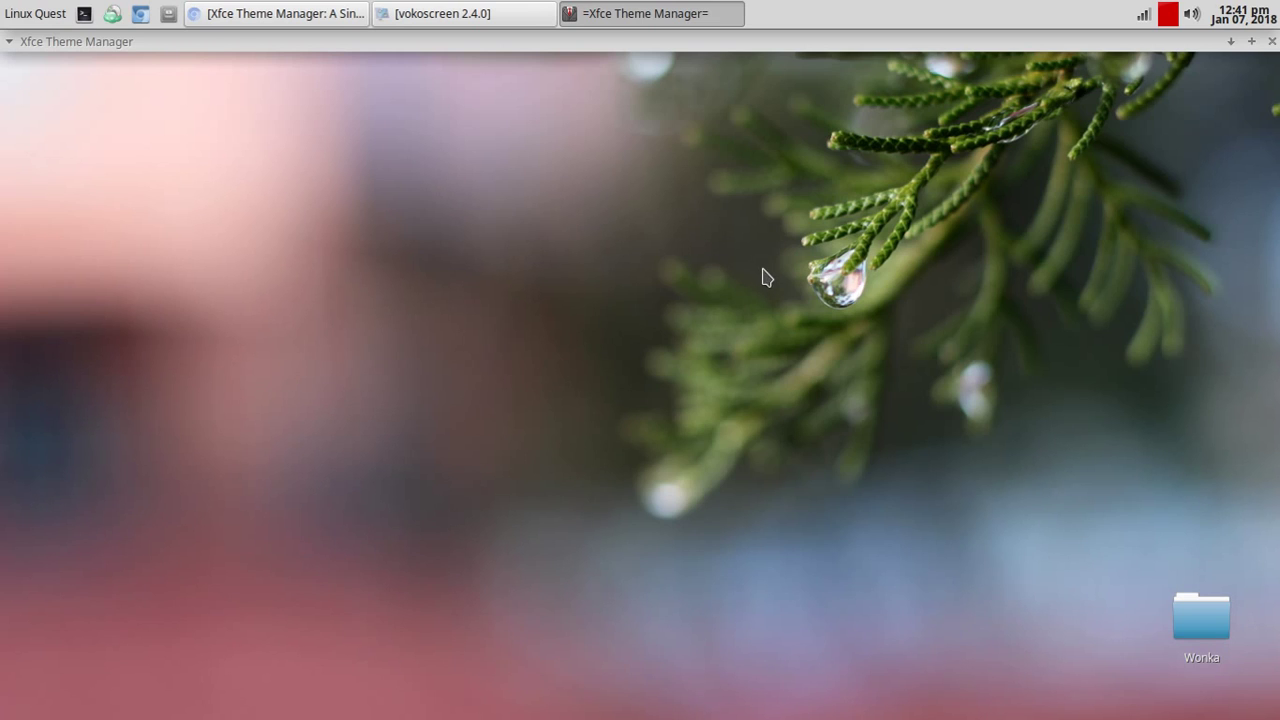
click(323, 15)
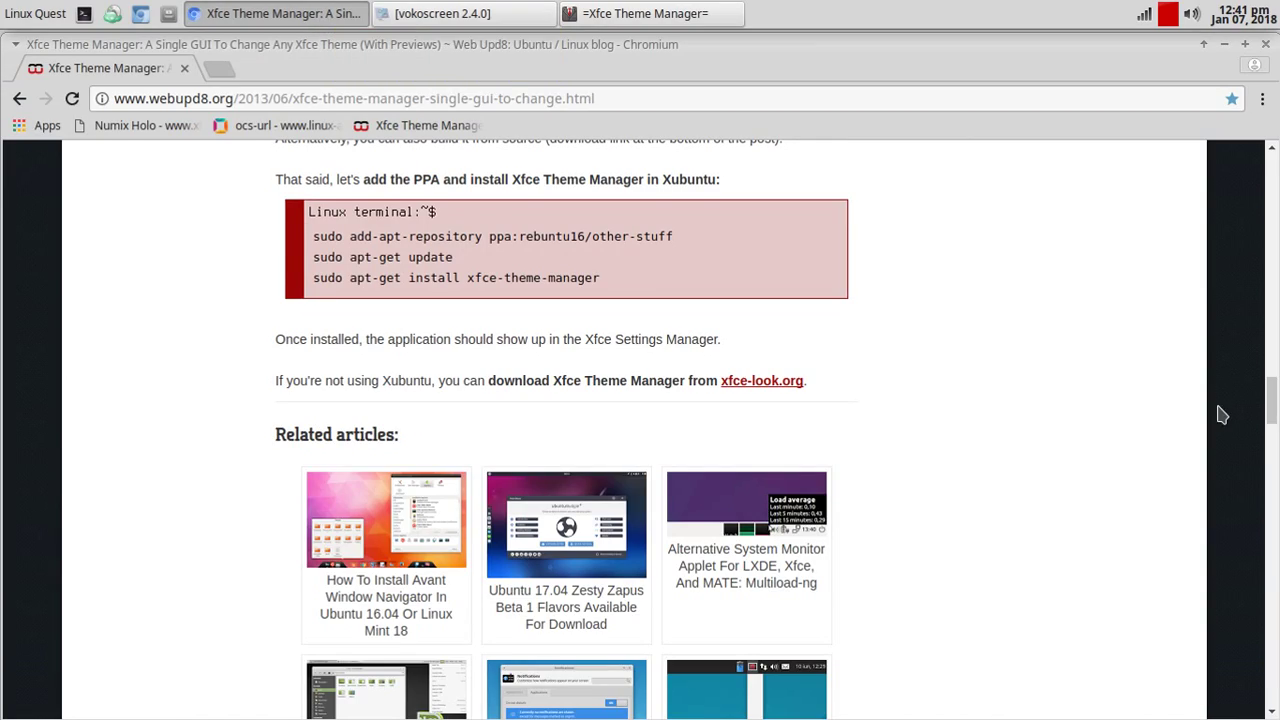
Step: Scroll up to the 'Install Xfce Theme Manager in Xubuntu' heading and its three sudo commands
scroll(1087, 377, up, 4)
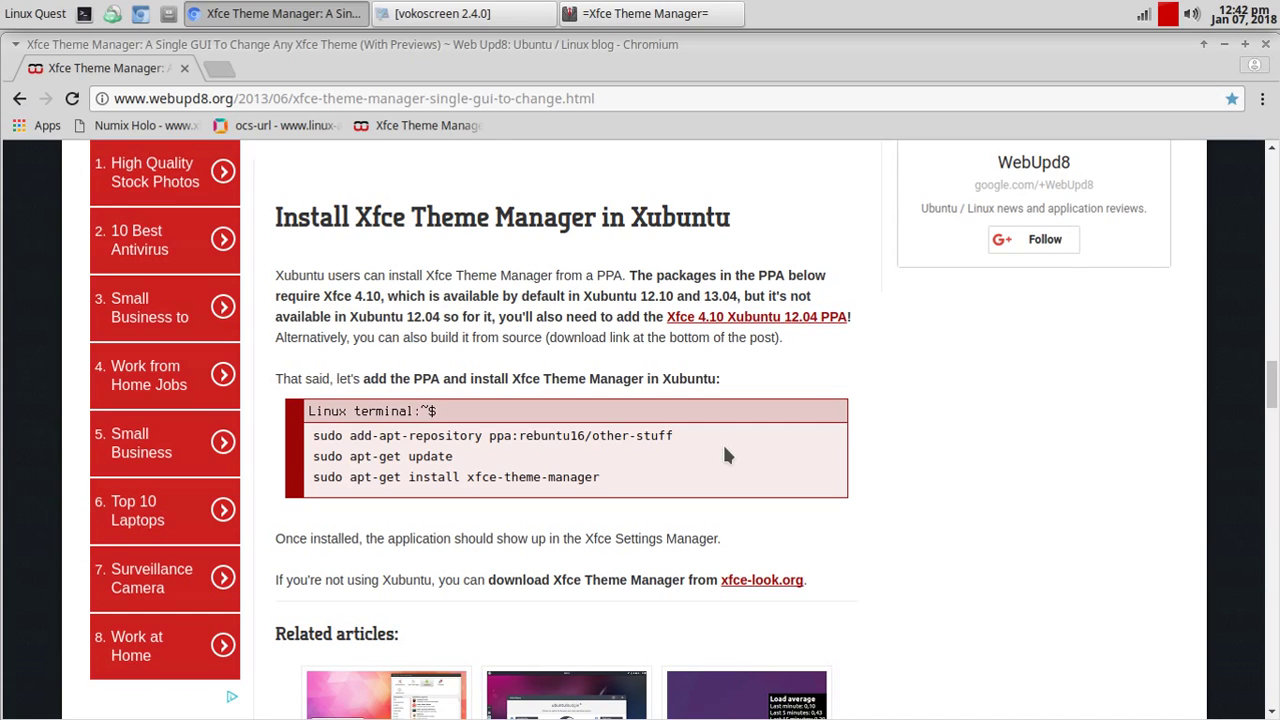
Step: Launch Xfce Terminal from the Whisker menu's System category and move it to the screen's right side
click(35, 13)
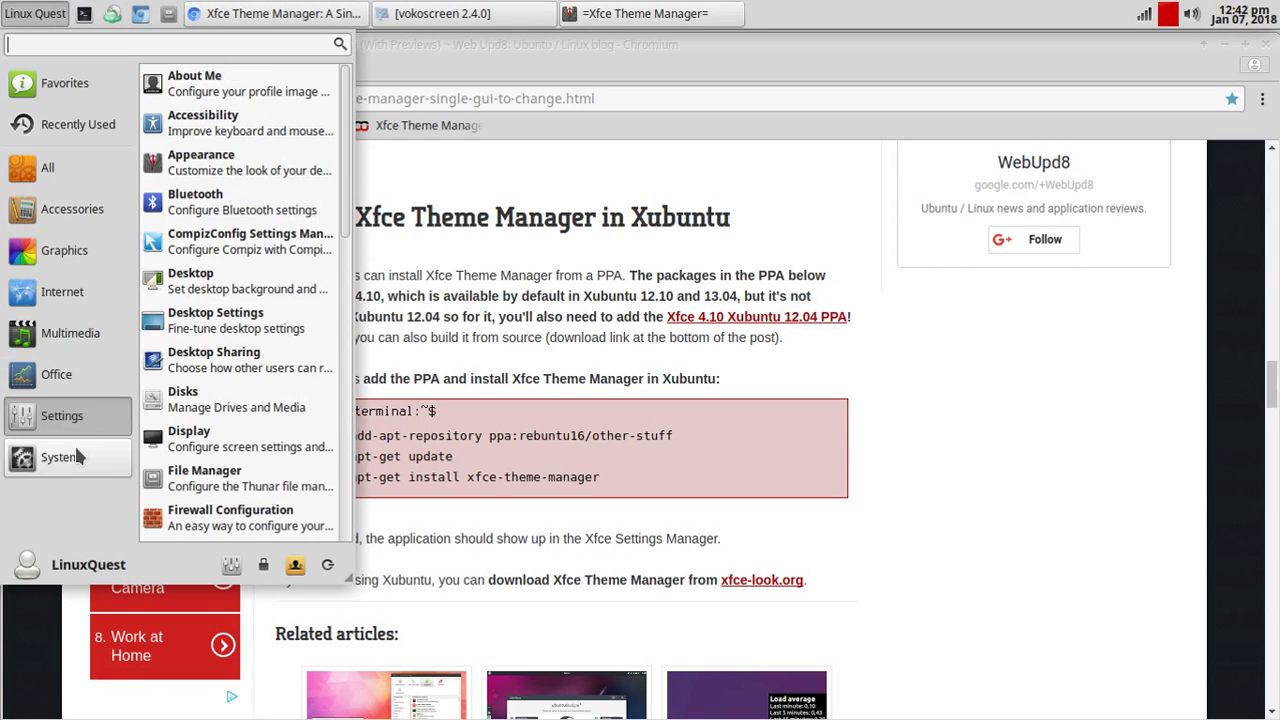
mouse_move(74, 446)
scroll(278, 416, down, 5)
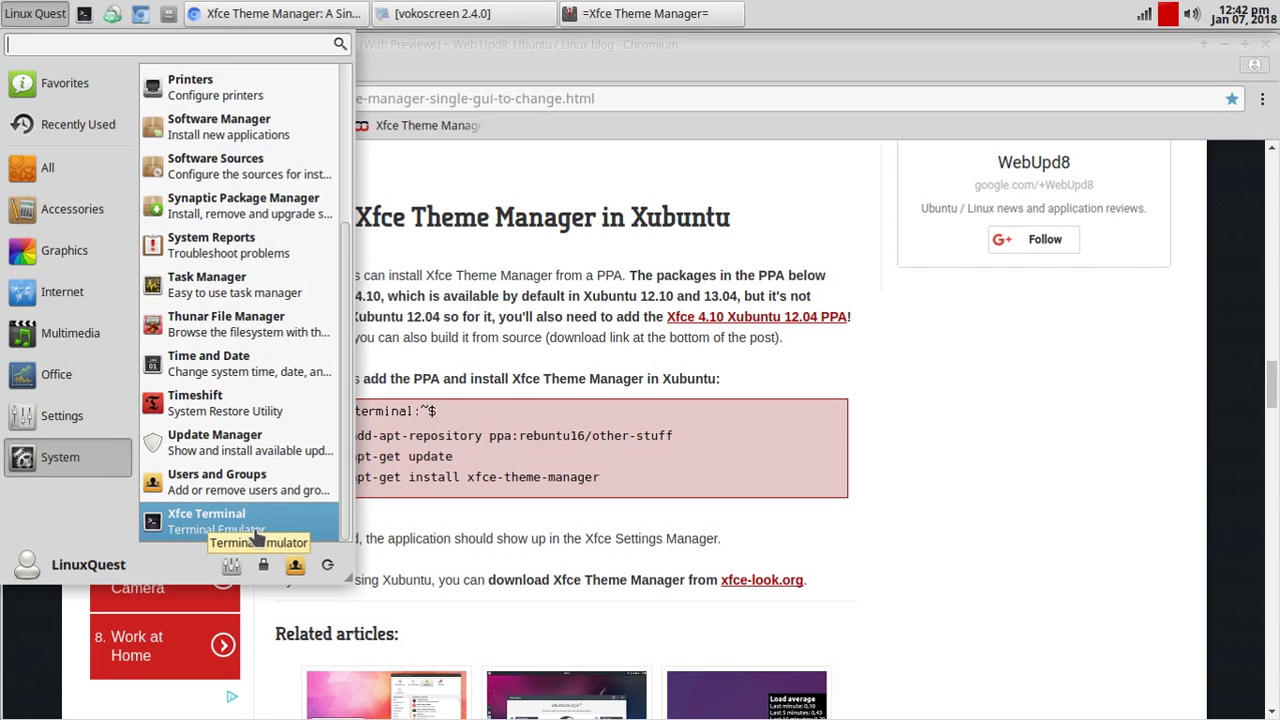
click(205, 533)
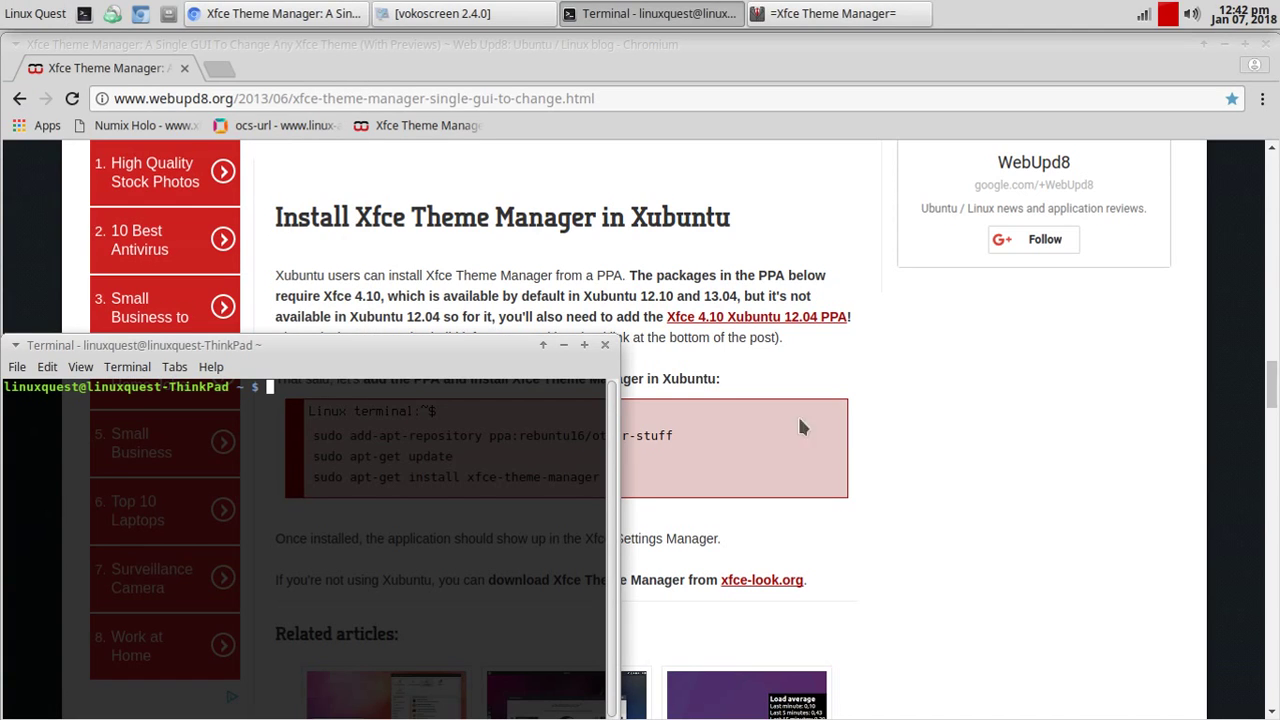
drag(463, 347, 1066, 152)
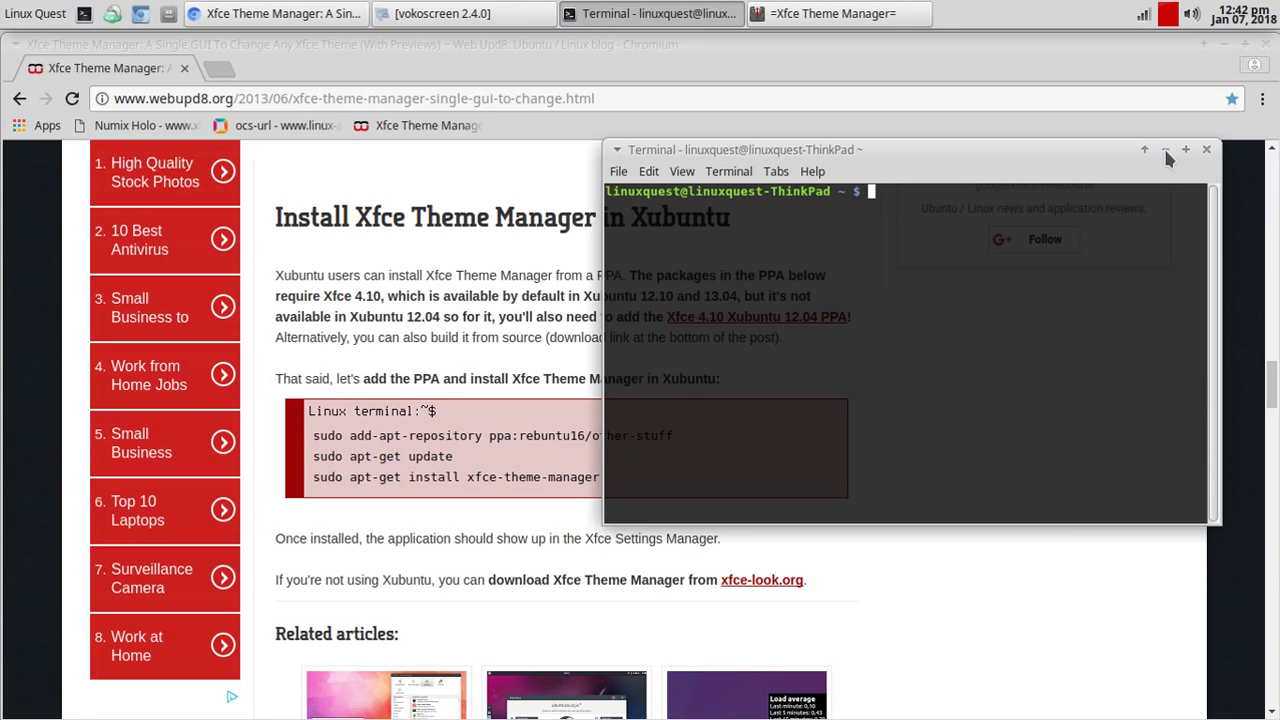
Step: Copy 'sudo add-apt-repository ppa:rebuntu16/other-stuff' from the article, keeping Theme Manager minimized
click(1160, 149)
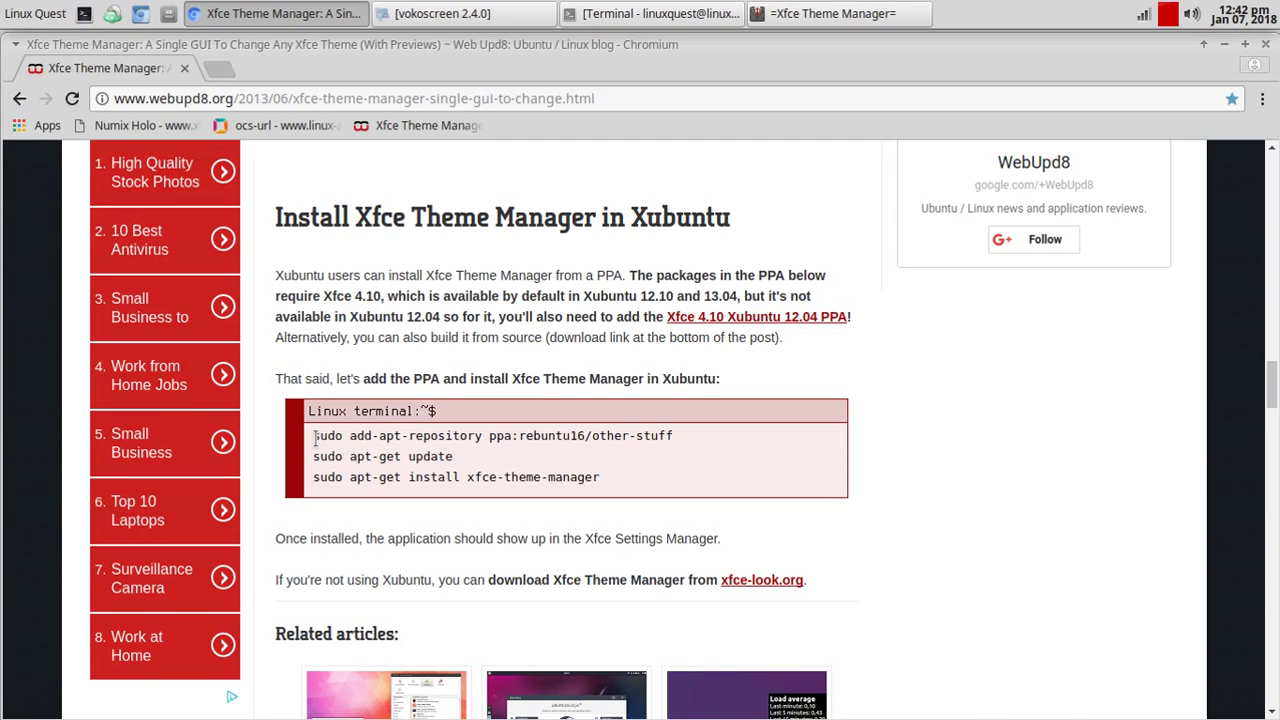
drag(314, 436, 673, 436)
right_click(659, 437)
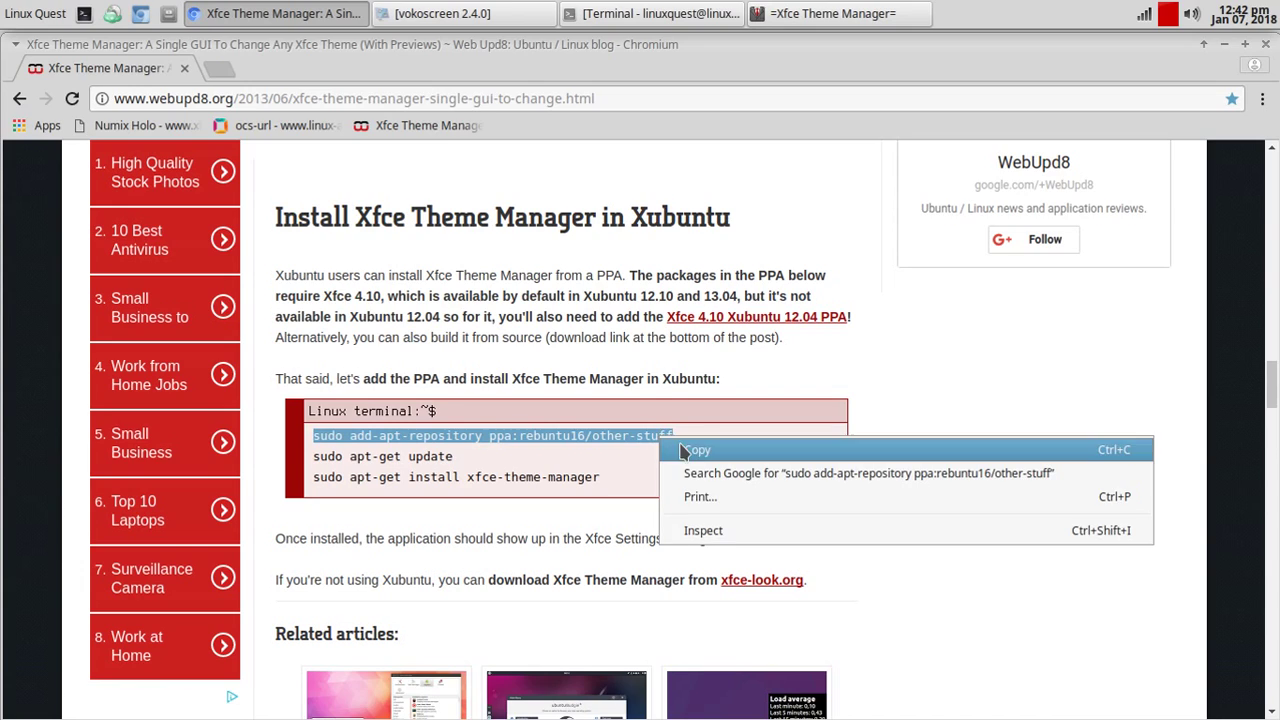
click(697, 452)
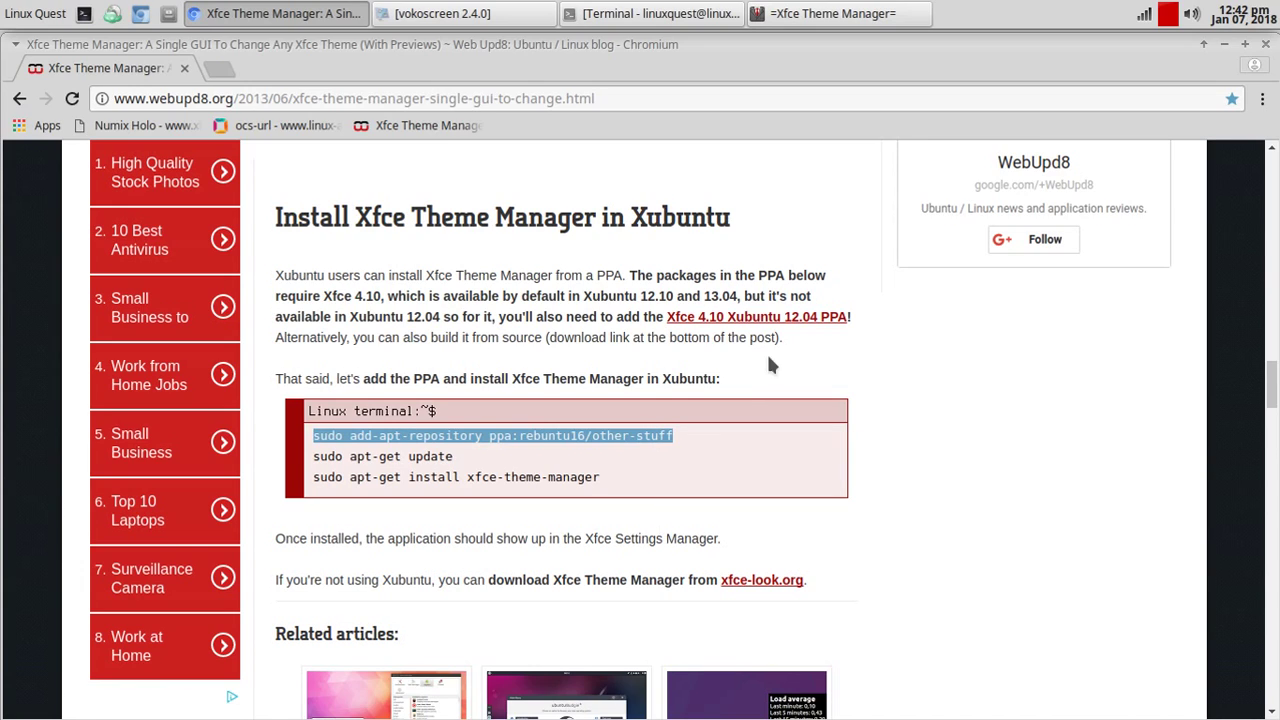
click(812, 15)
click(812, 16)
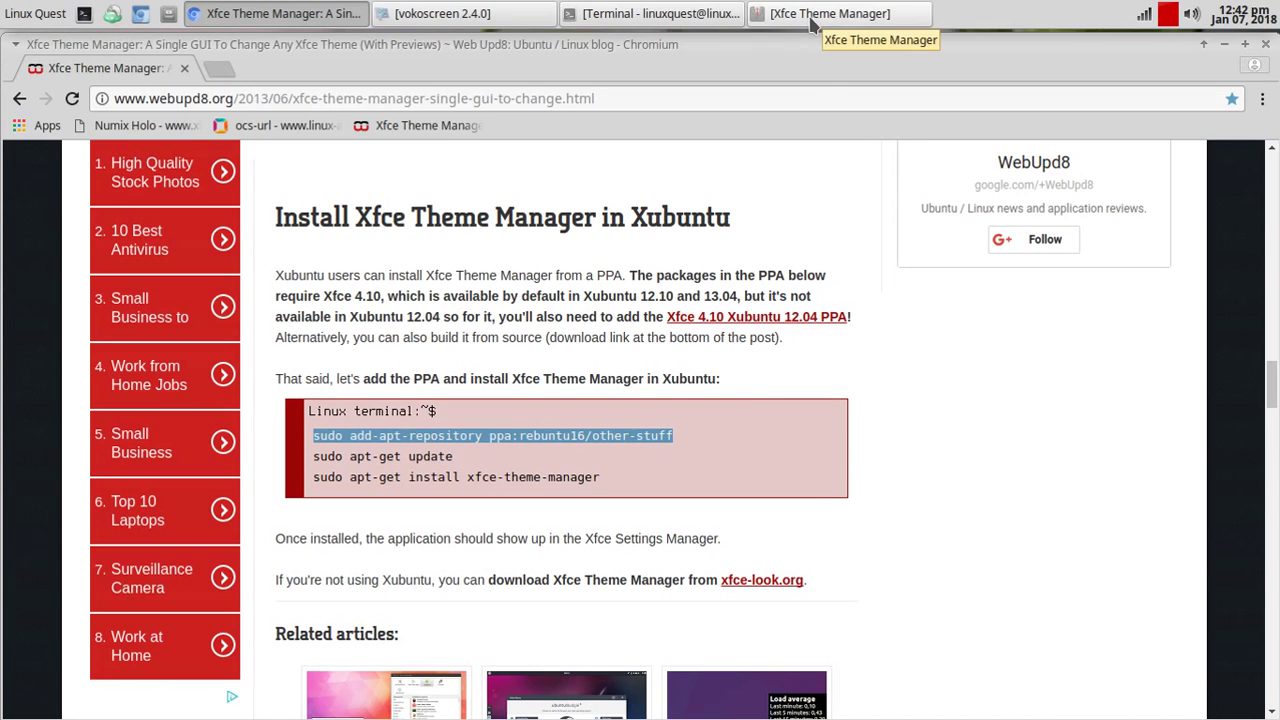
Step: Paste and run the add-apt-repository command, enter the sudo password, confirm, then close the terminal
click(603, 16)
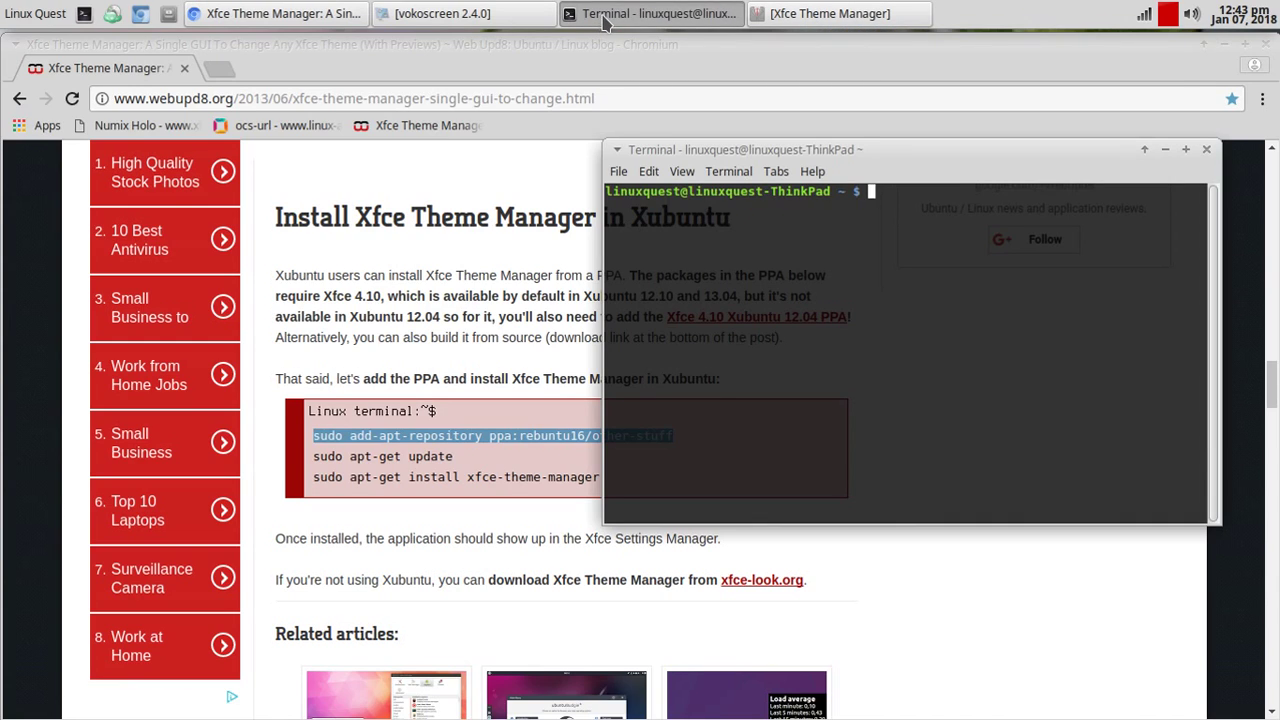
right_click(872, 194)
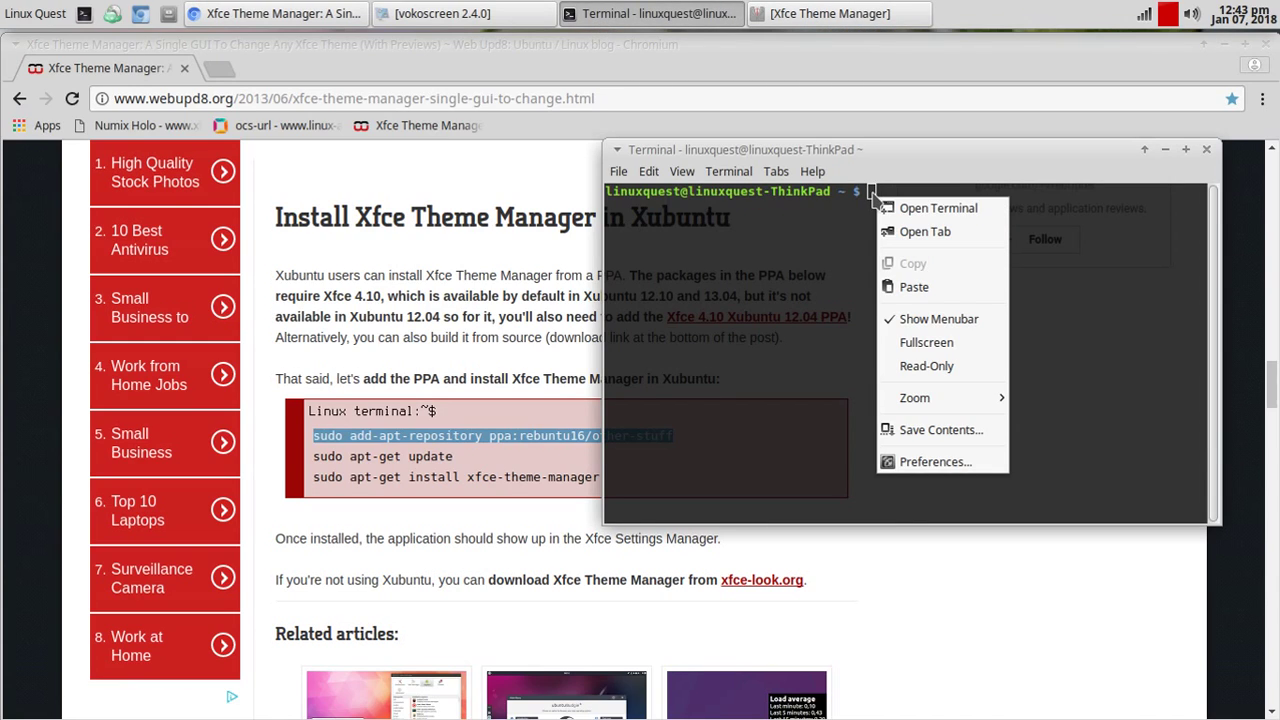
click(913, 287)
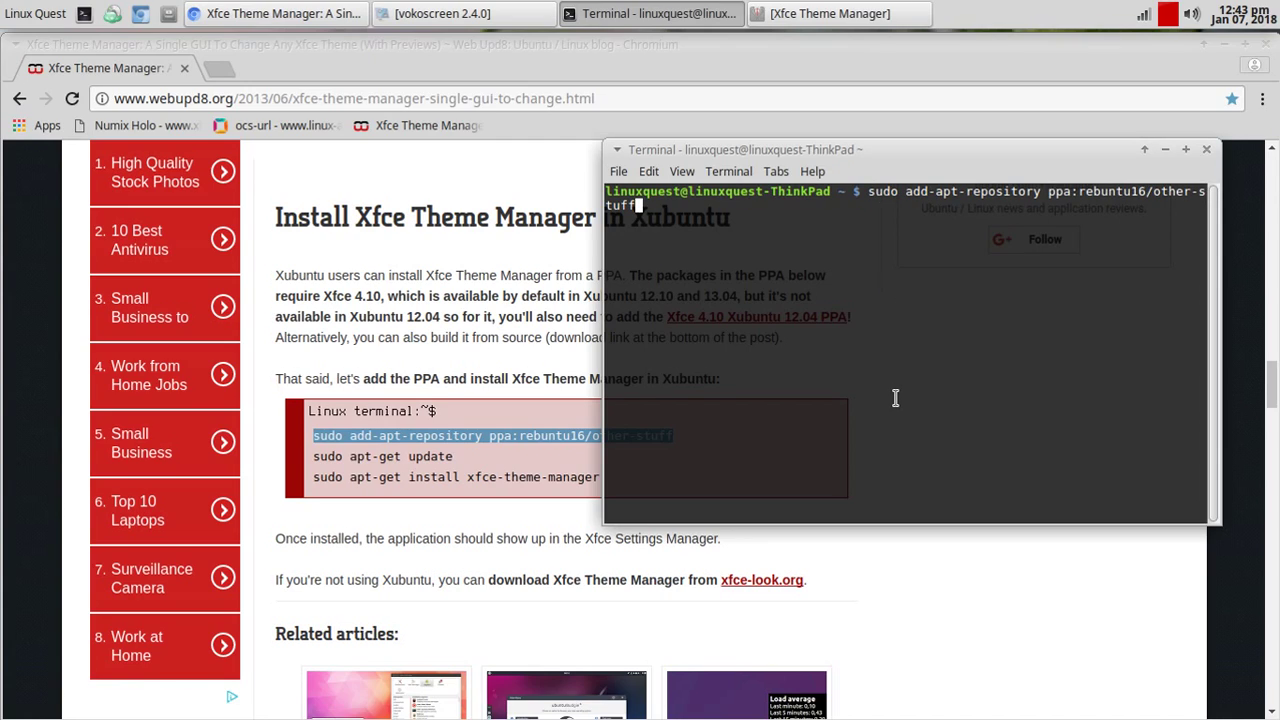
key(Return)
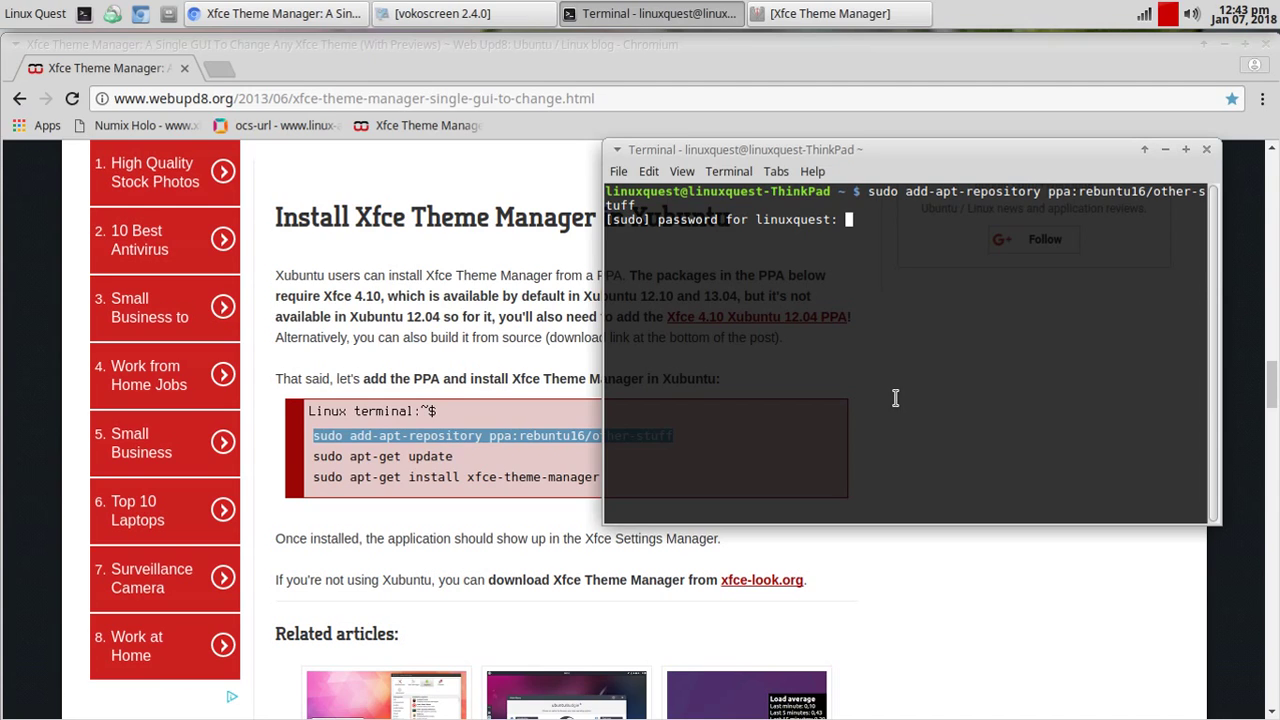
key(Return)
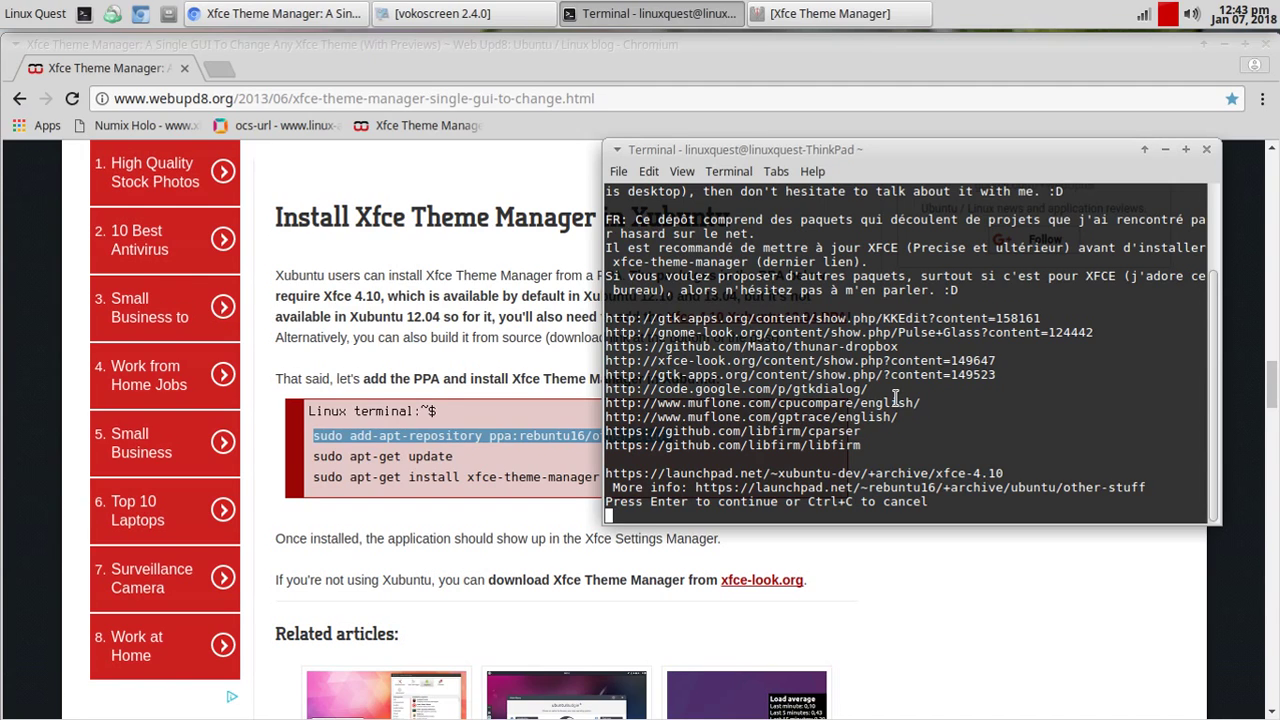
key(Return)
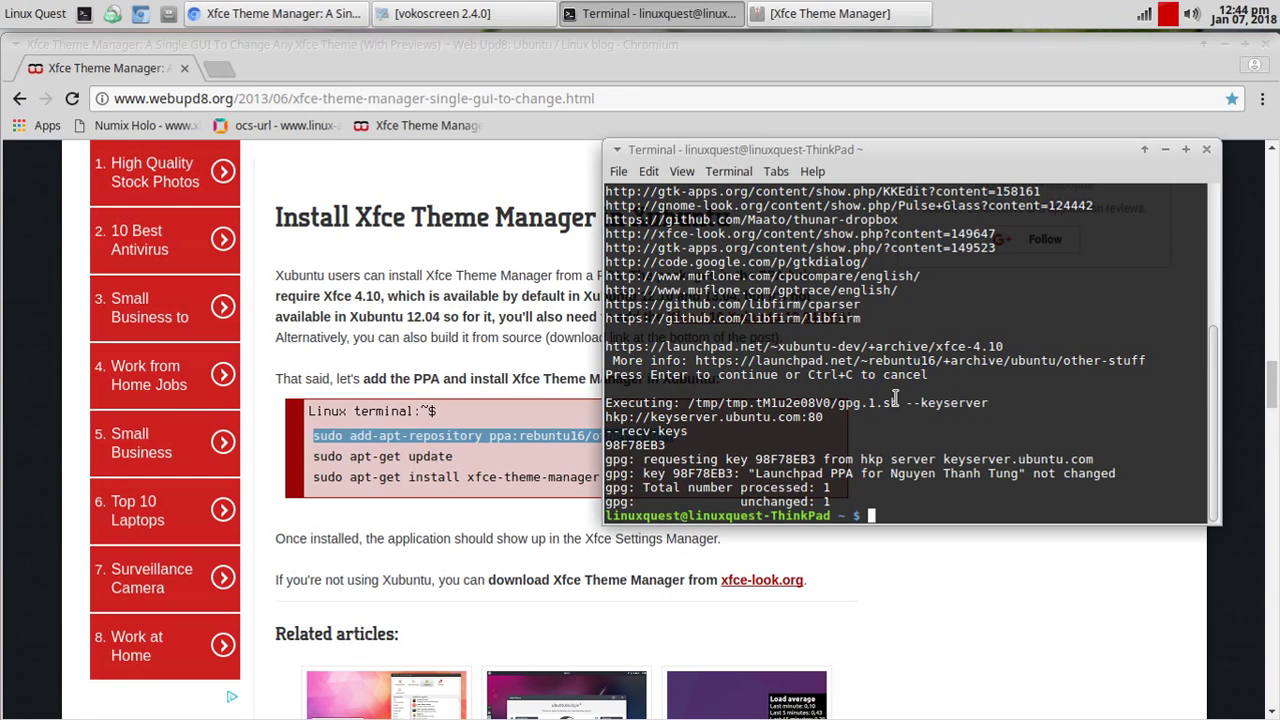
click(1207, 150)
Step: Close Chromium and unshade the Theme Manager window to show Crux, Mint-X, Numix and other previews
click(1267, 44)
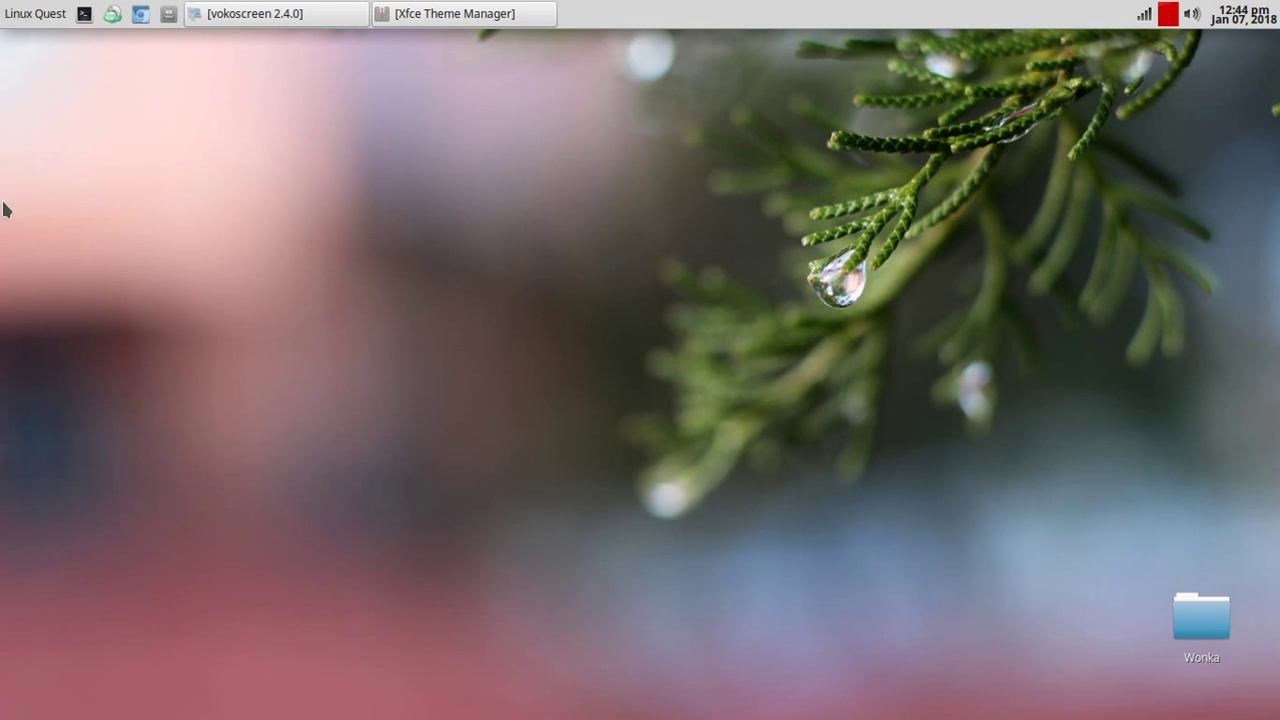
click(36, 15)
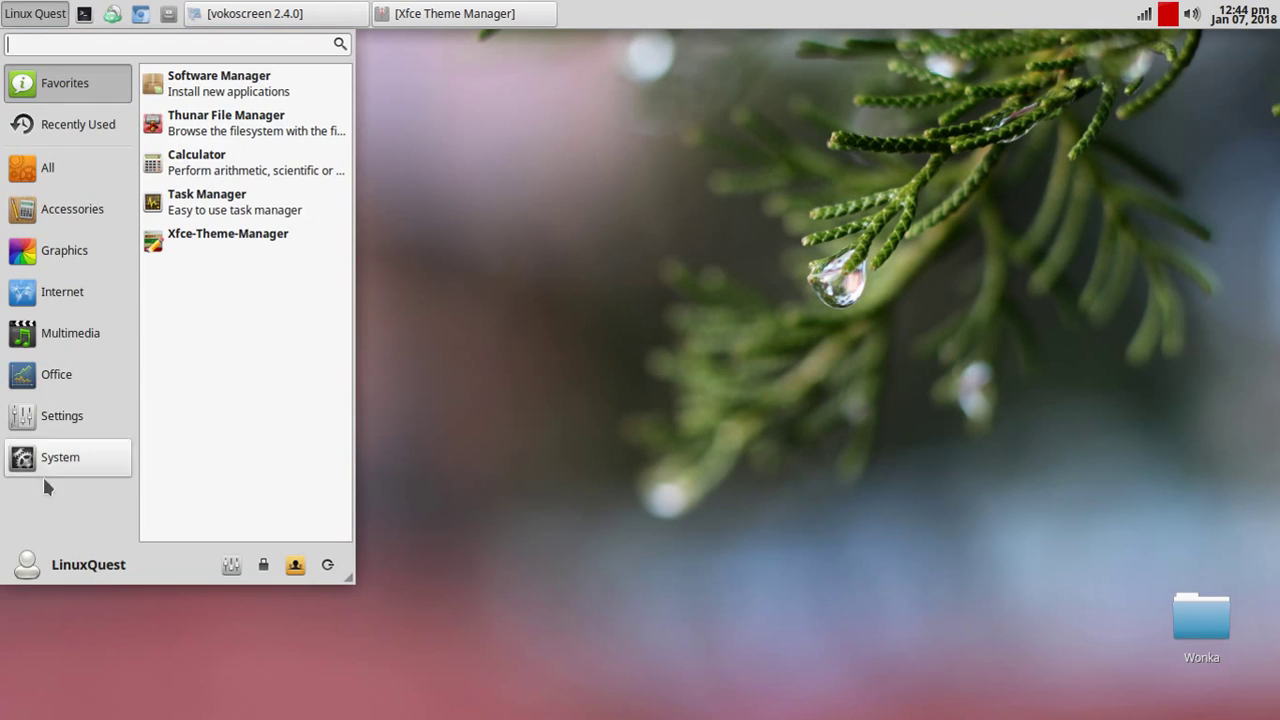
mouse_move(51, 429)
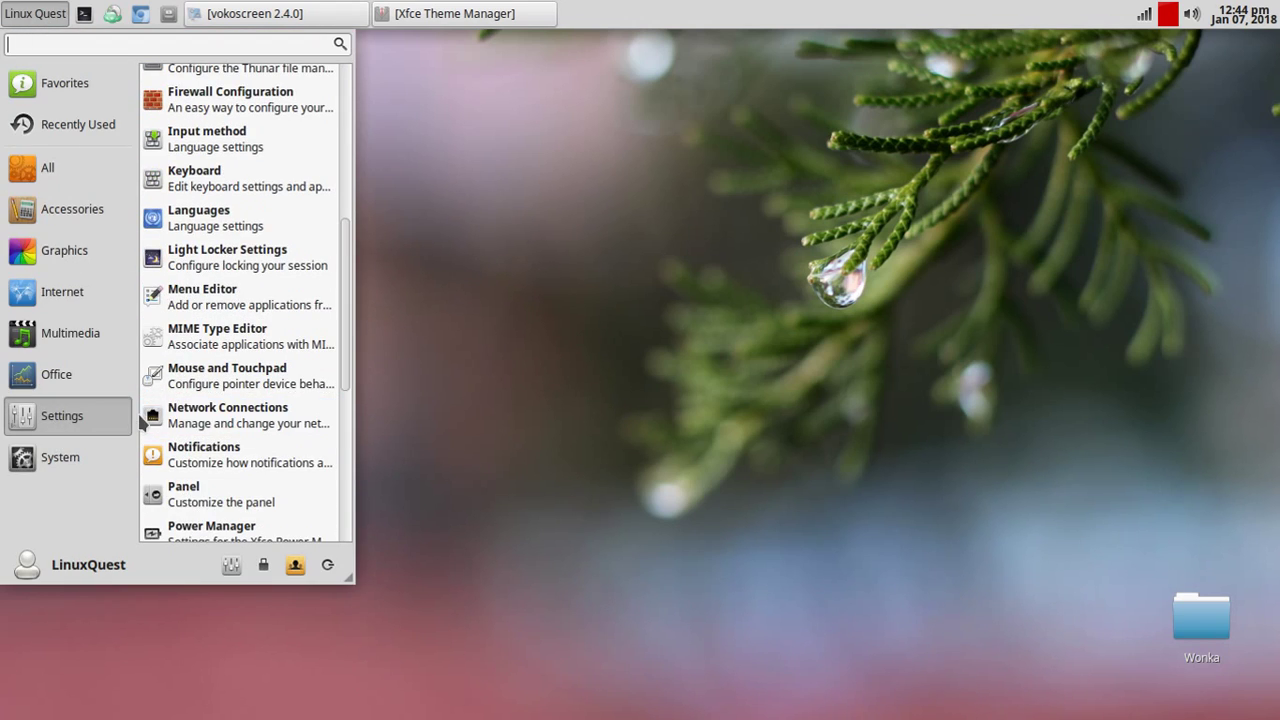
scroll(143, 420, down, 8)
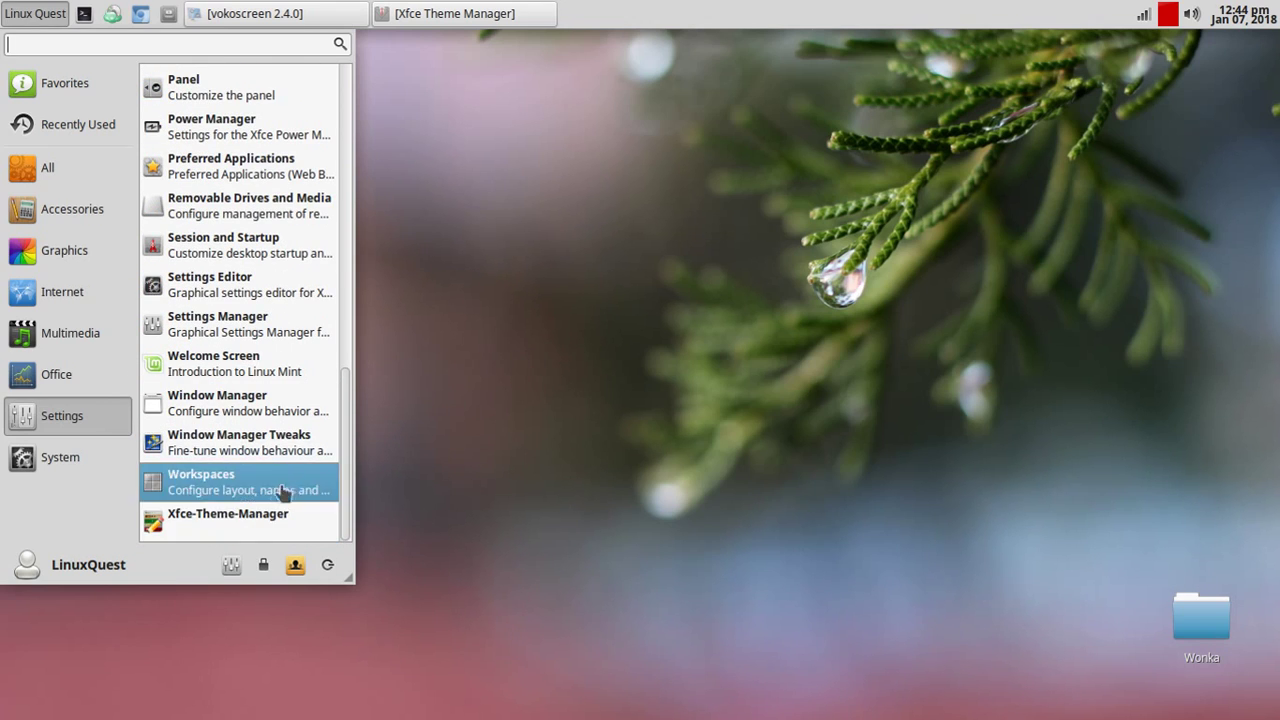
click(483, 166)
click(479, 15)
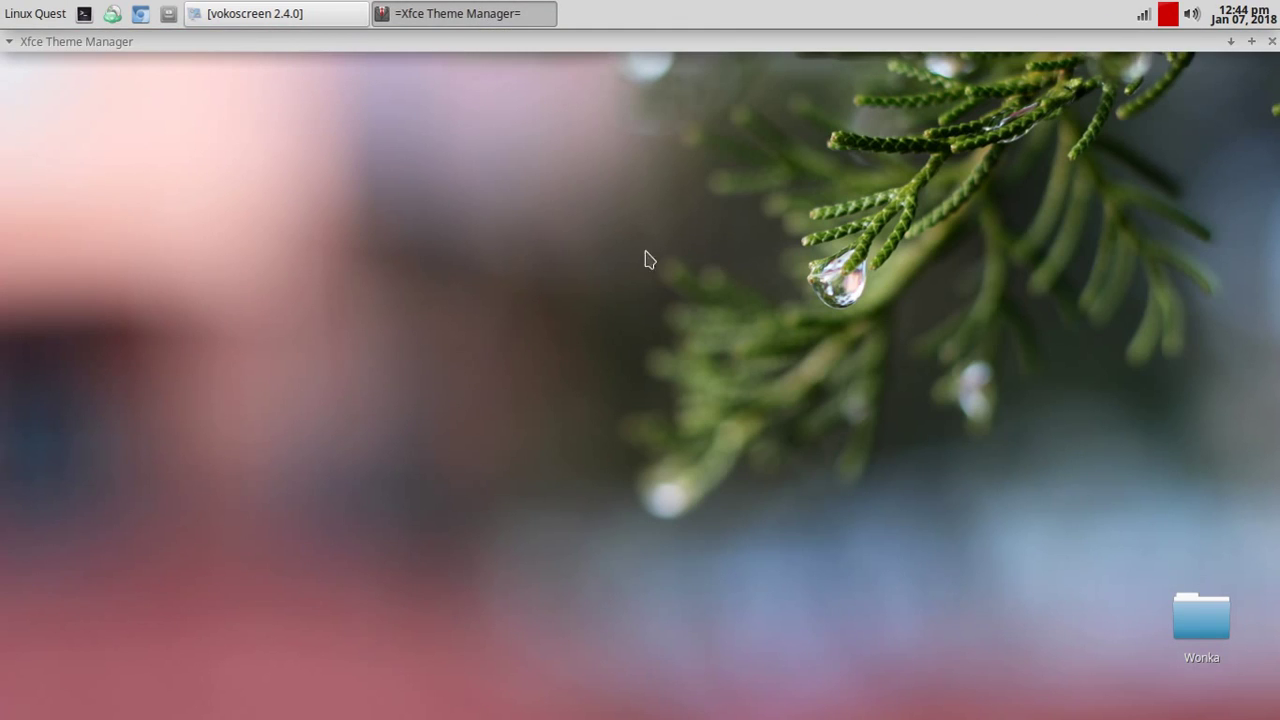
click(1230, 41)
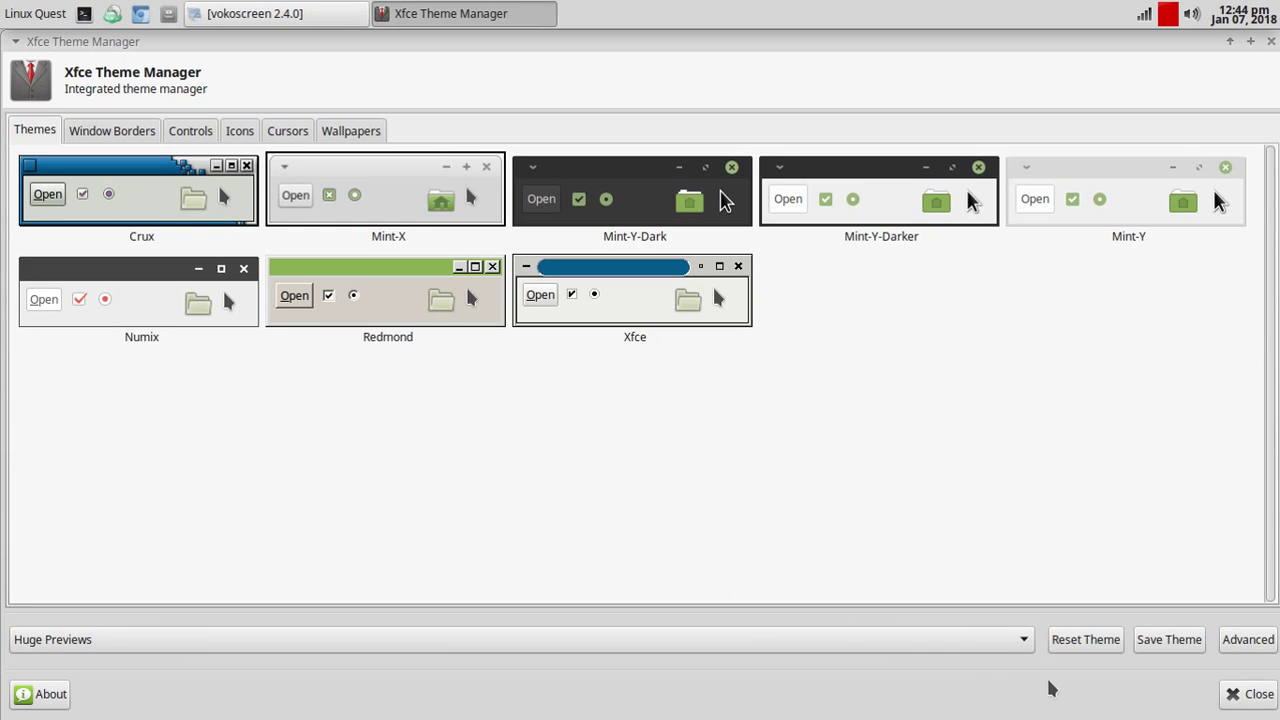
click(1018, 643)
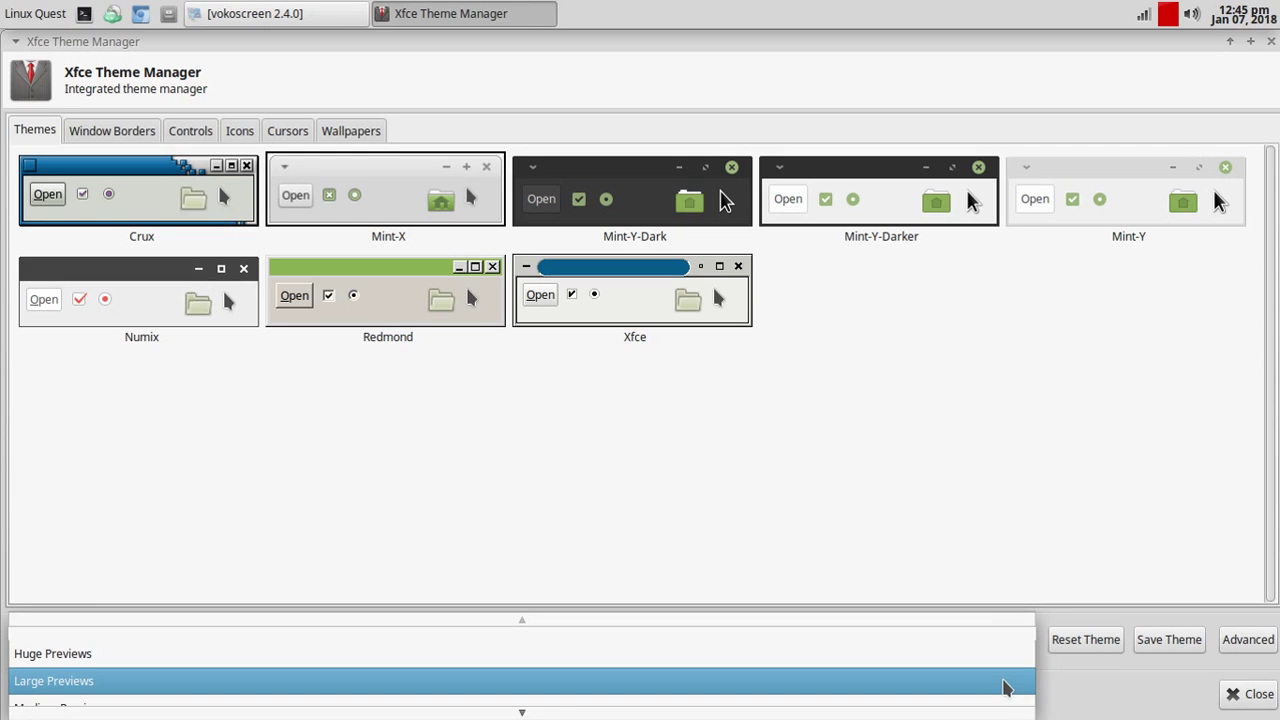
Step: Keep Huge Previews and browse the Window Borders, Controls, Icons, Cursors and Wallpapers themes
click(1003, 664)
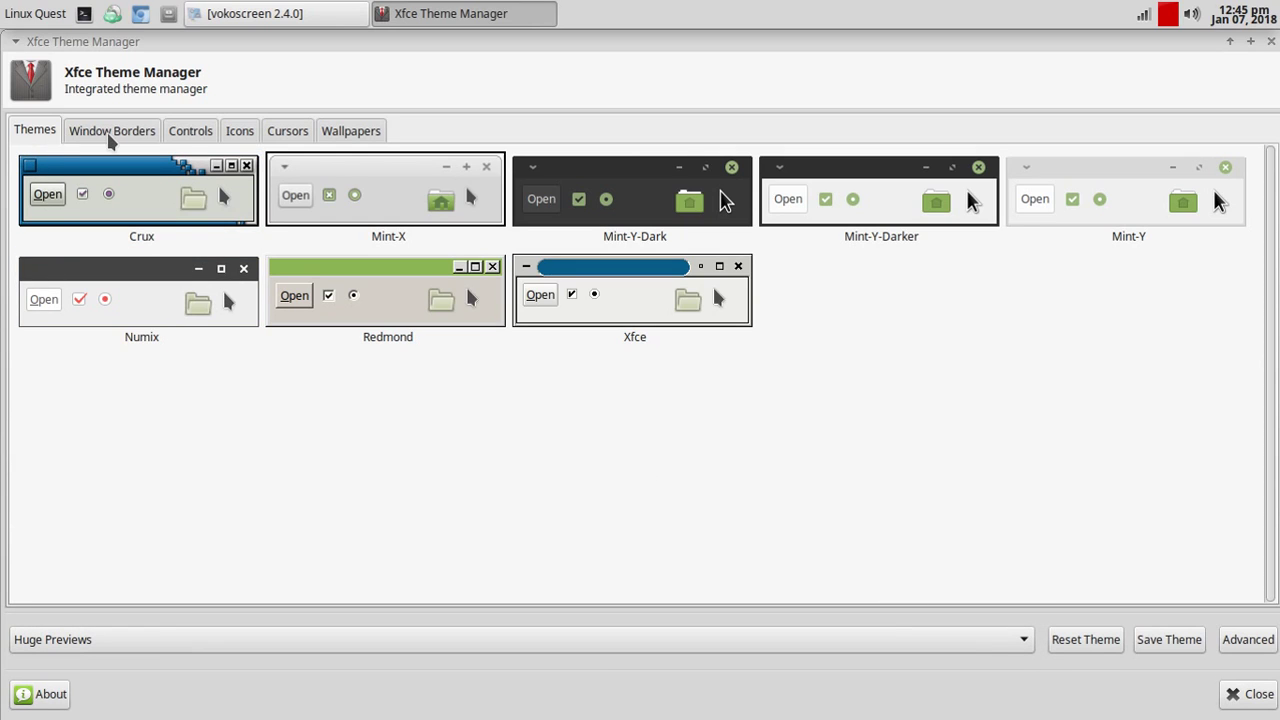
click(111, 139)
click(190, 133)
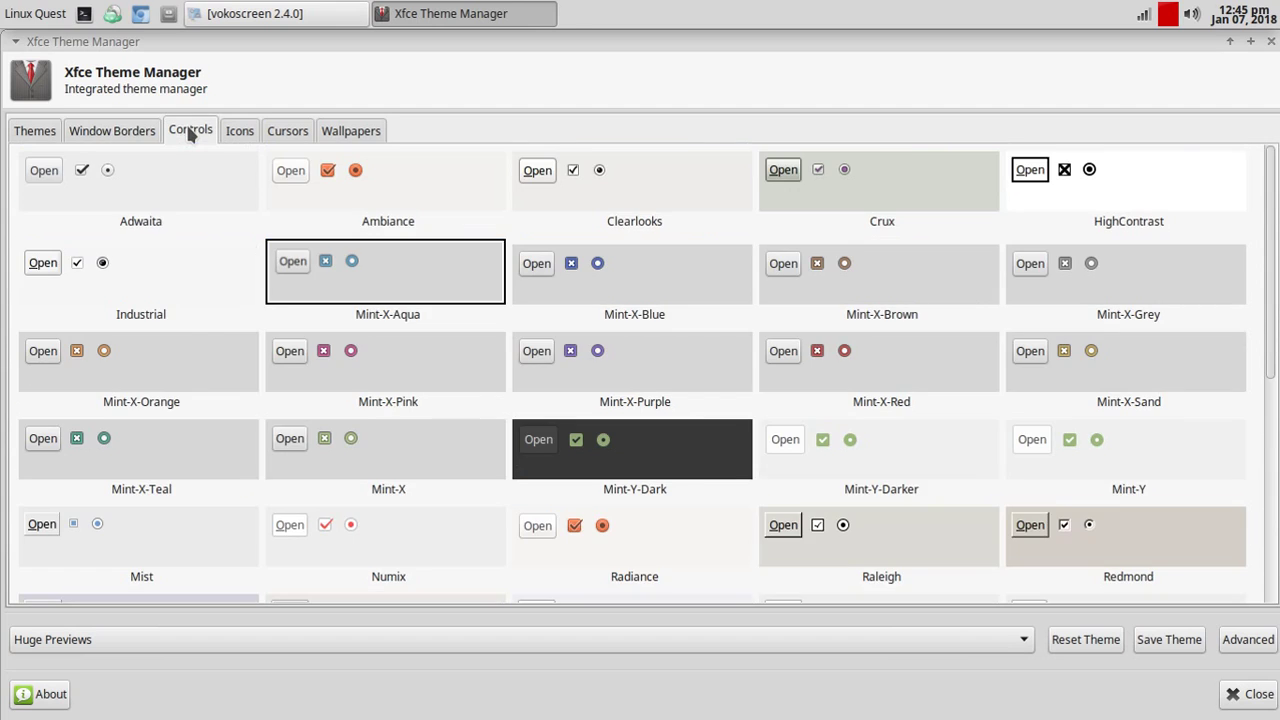
click(245, 136)
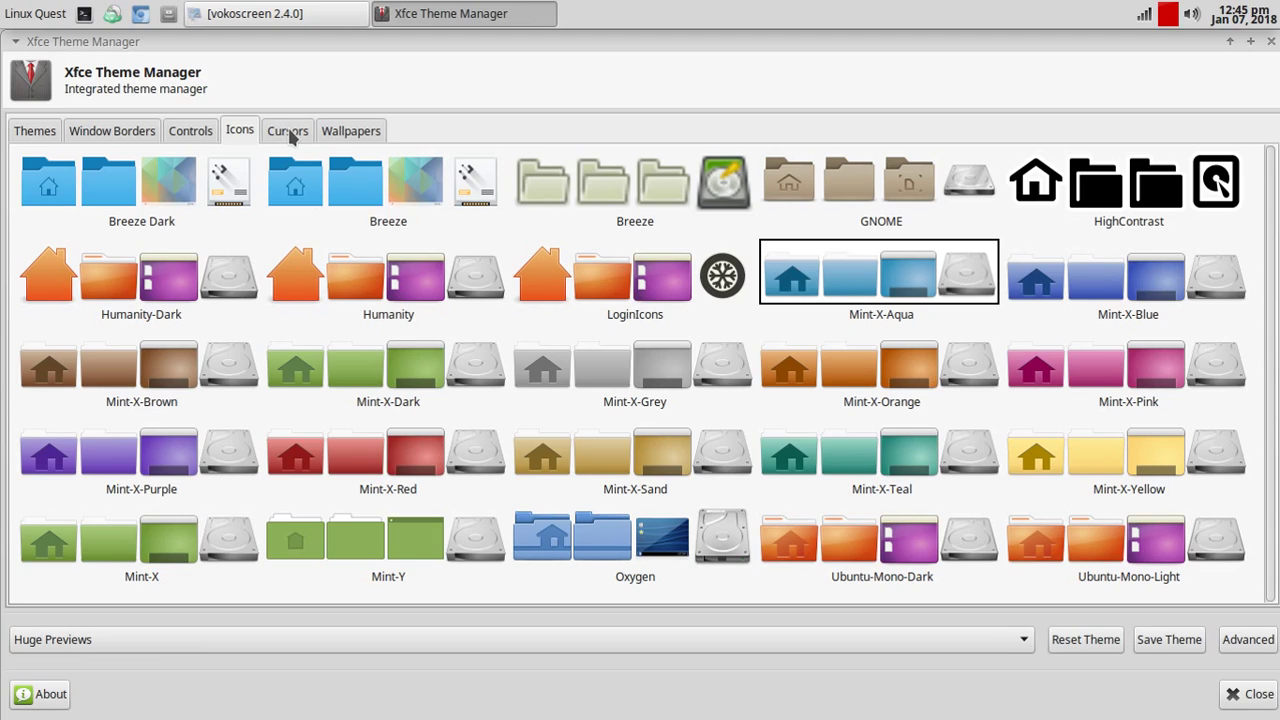
click(290, 136)
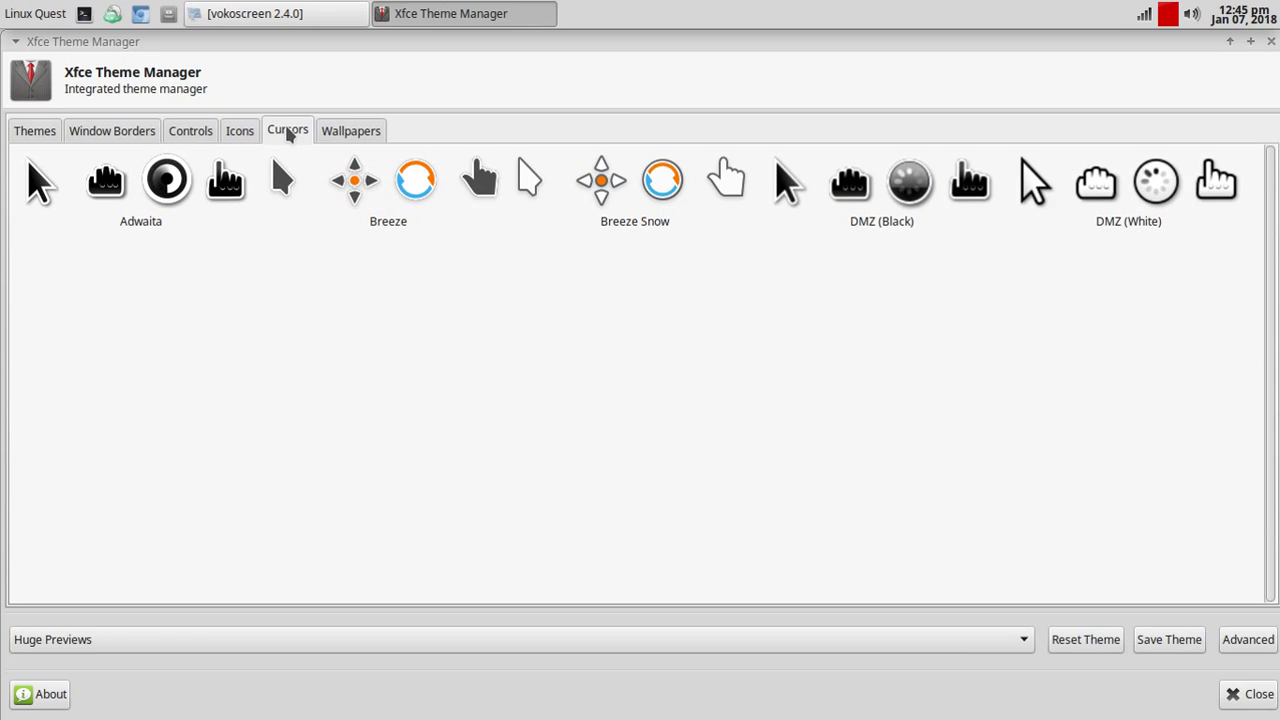
click(336, 132)
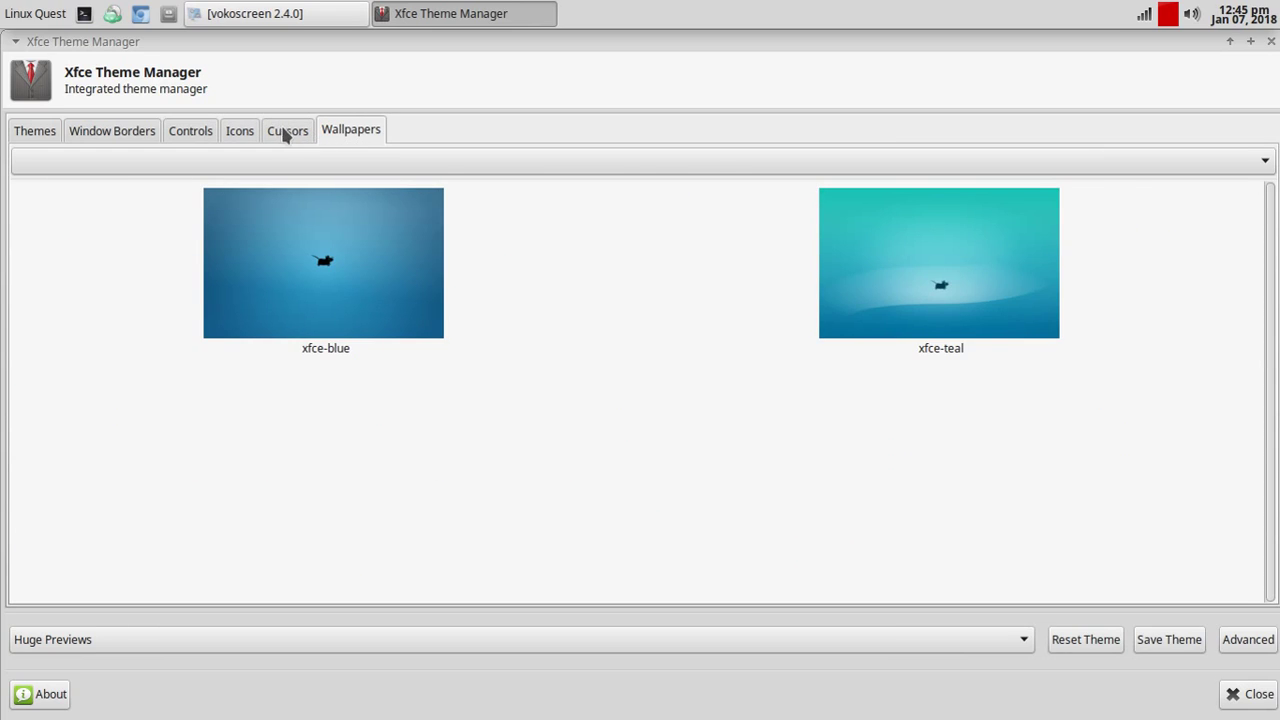
click(286, 134)
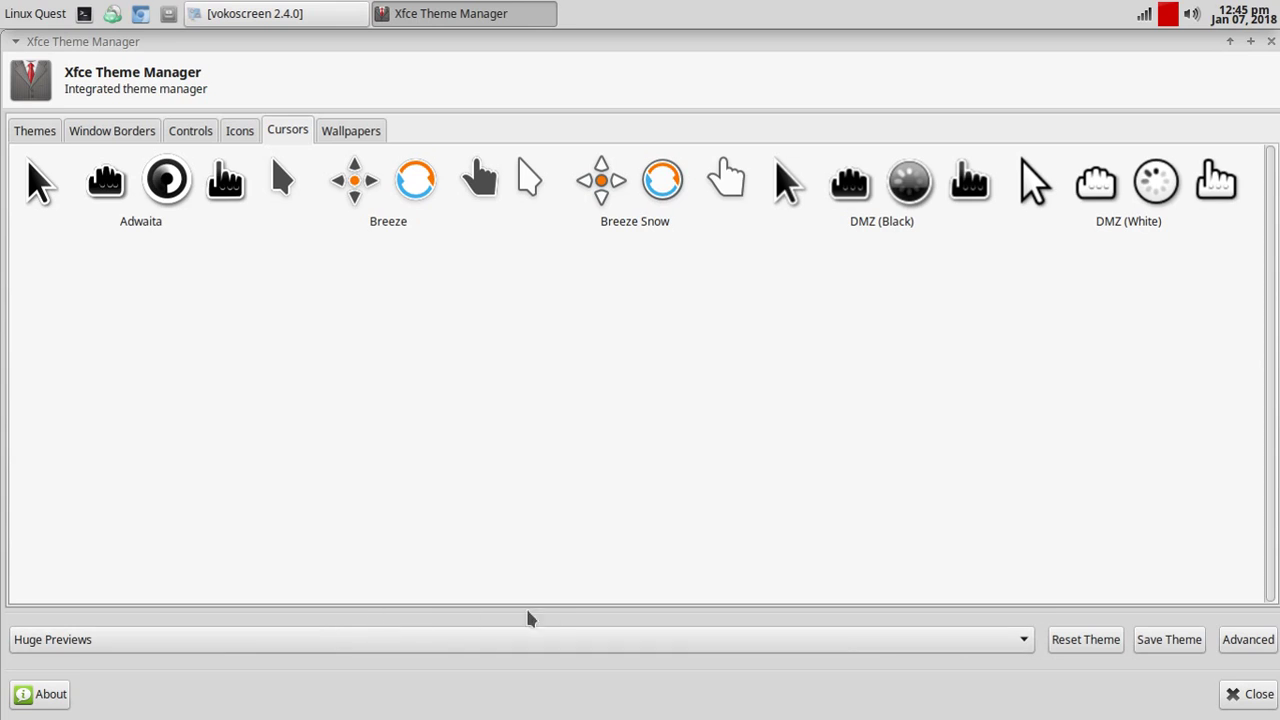
Step: Leave previews at Huge size and open the Advanced panel and backdrop settings
click(583, 640)
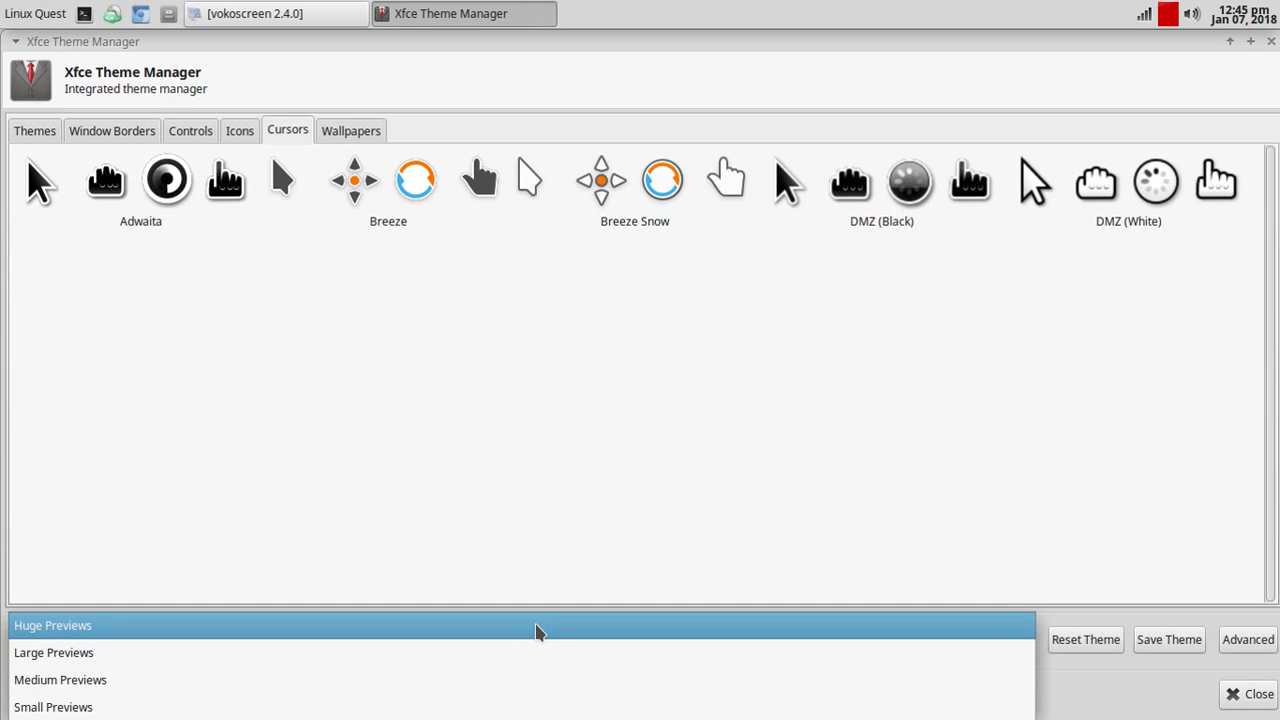
click(536, 631)
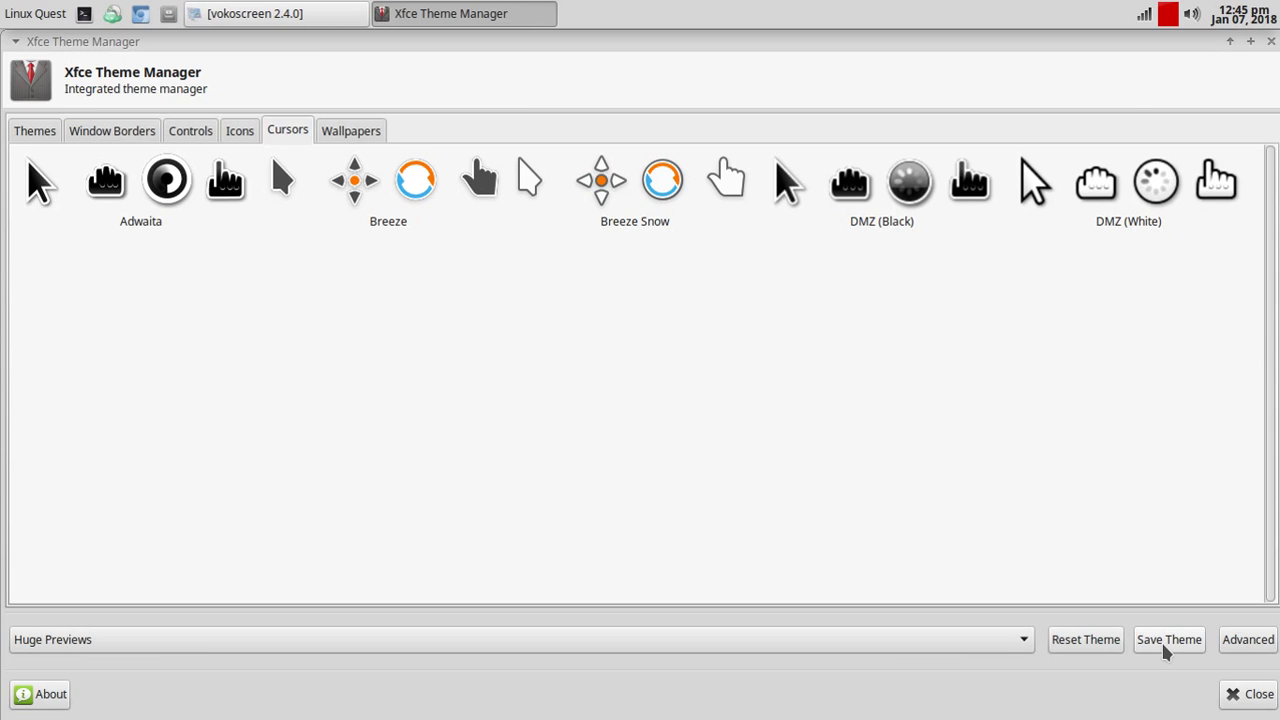
click(1247, 640)
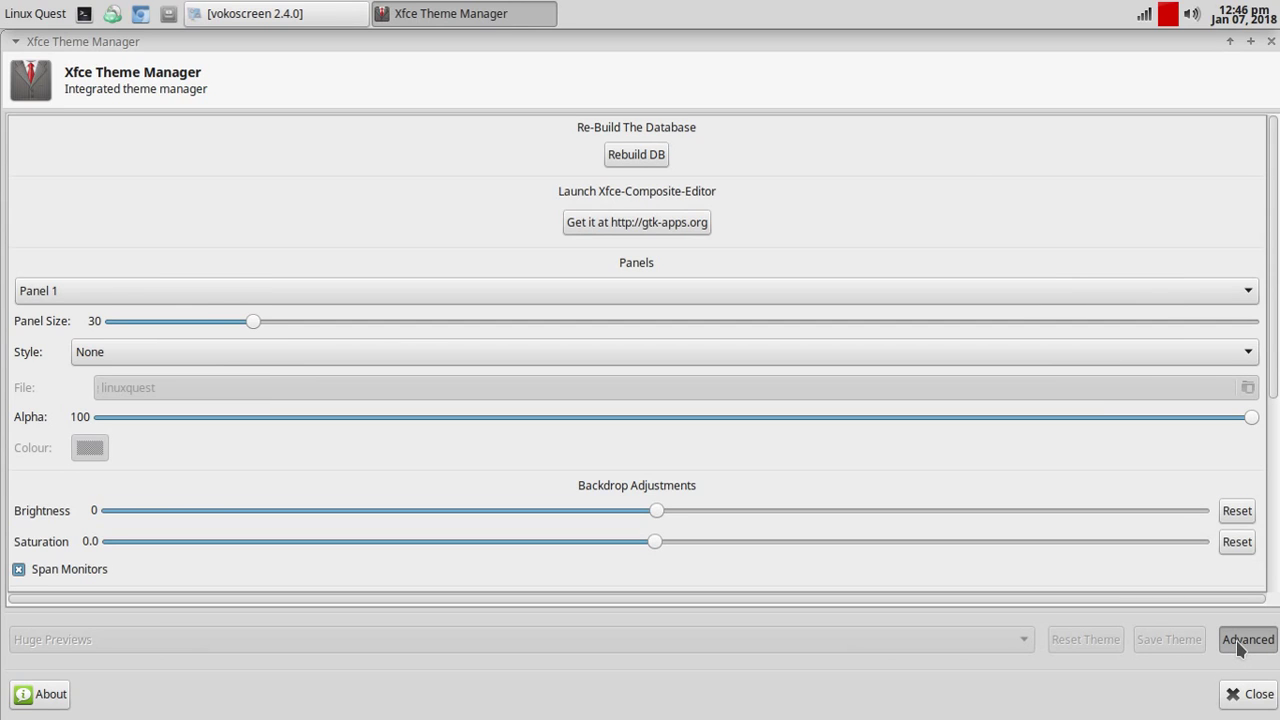
Step: Bring up the top panel's context menu and dismiss it without choosing anything
scroll(1082, 222, down, 1)
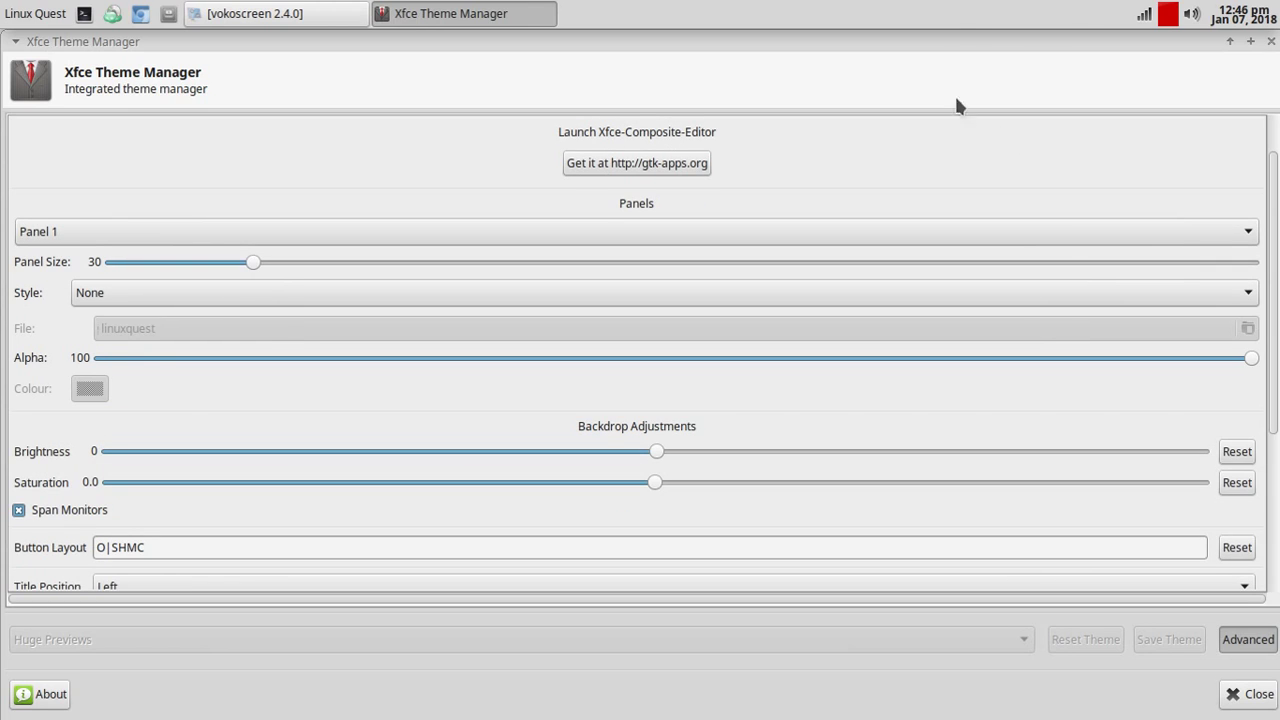
right_click(944, 22)
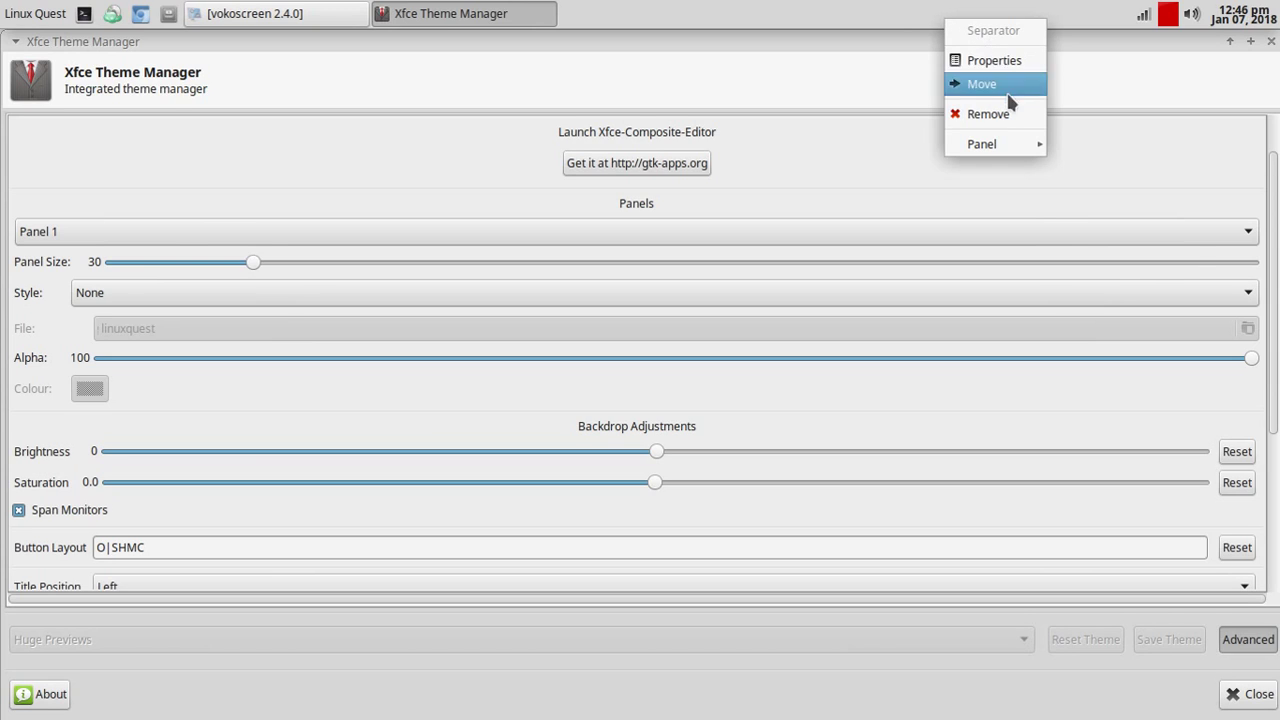
mouse_move(1017, 143)
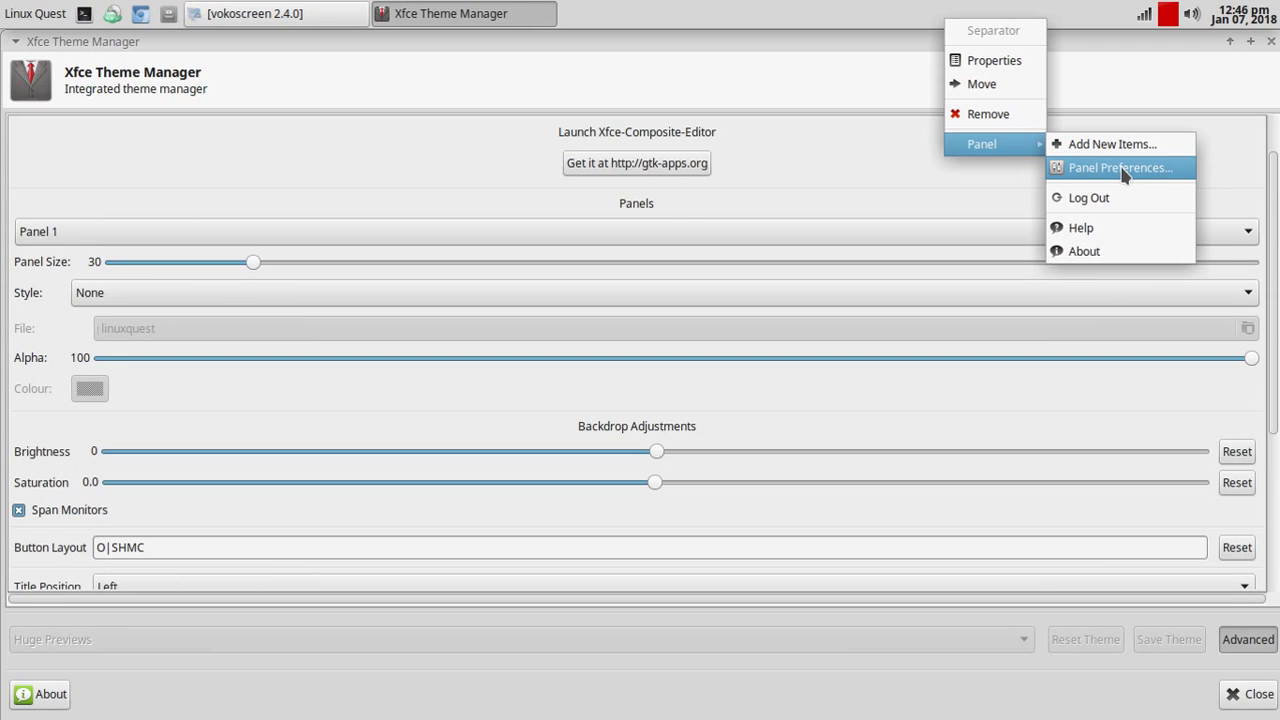
click(876, 78)
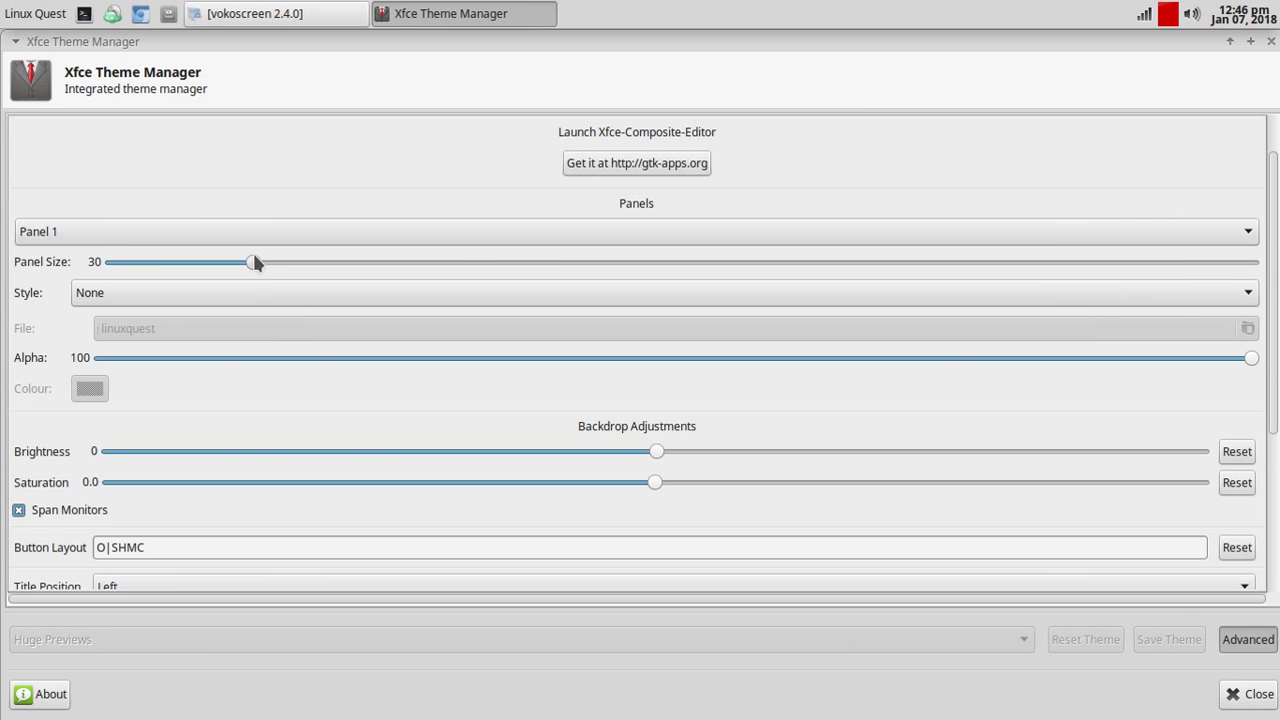
Step: Set Panel 1 size to 38, drop alpha to 0, then return alpha to 100
drag(253, 256, 394, 262)
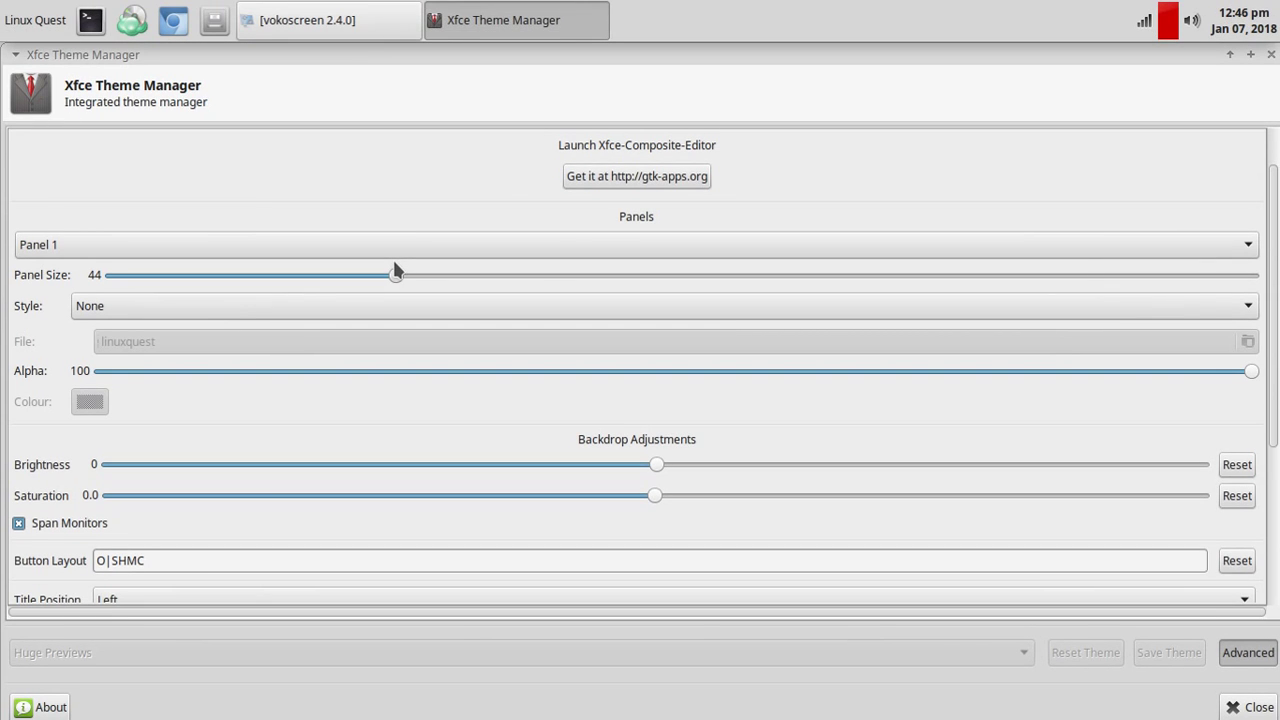
drag(393, 276, 333, 277)
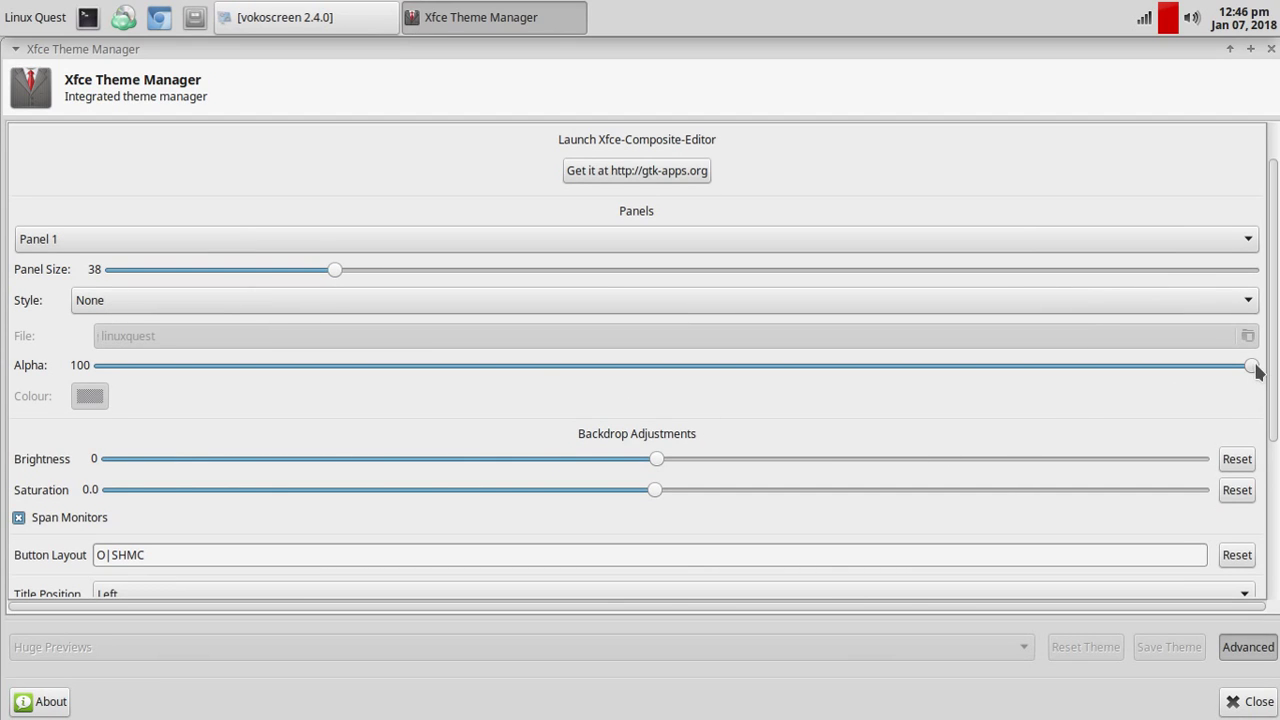
drag(1251, 366, 114, 388)
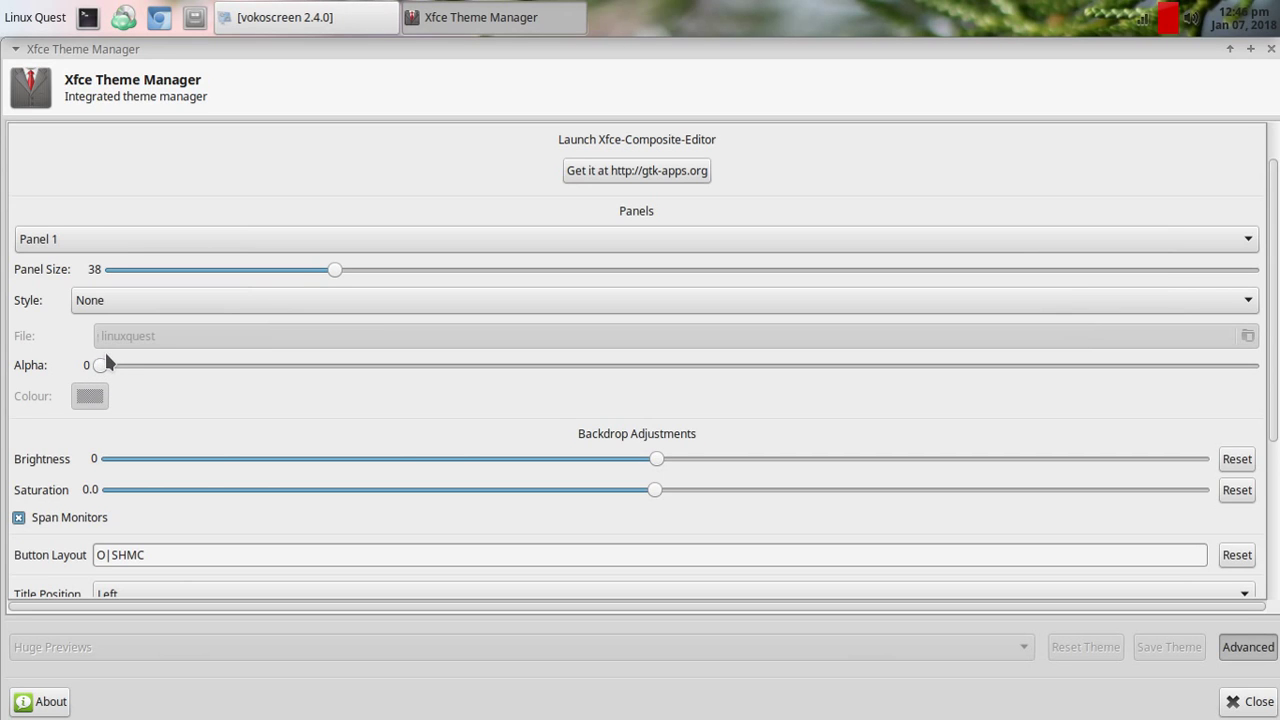
drag(103, 358, 1265, 346)
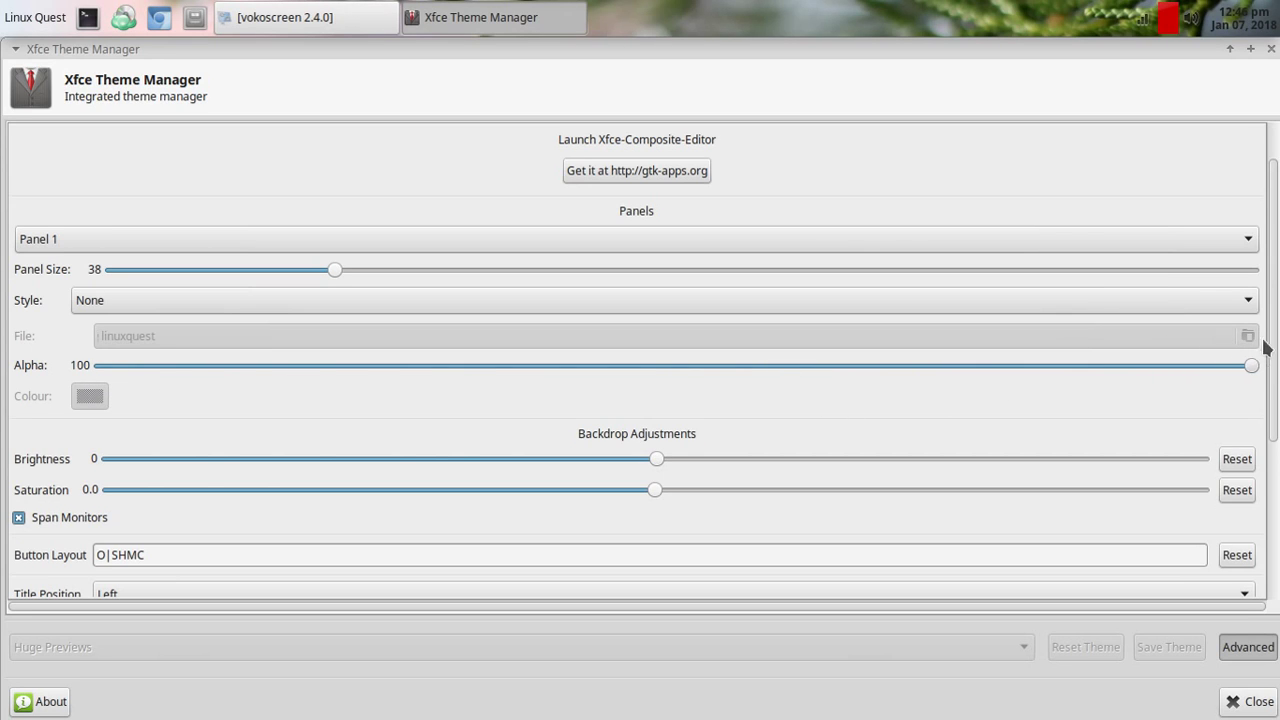
Step: Set the title position to Centre, leave brightness at 6, and set the cursor size to 32
scroll(1094, 395, down, 1)
scroll(1008, 350, down, 3)
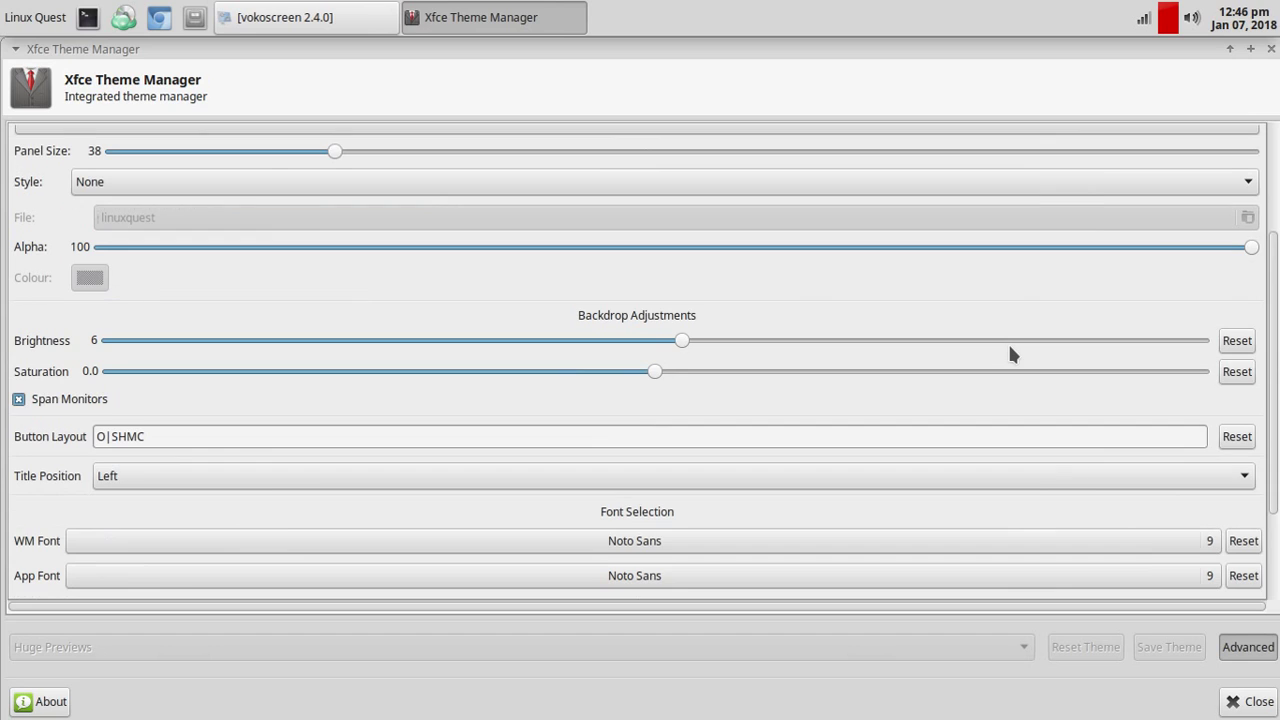
click(182, 470)
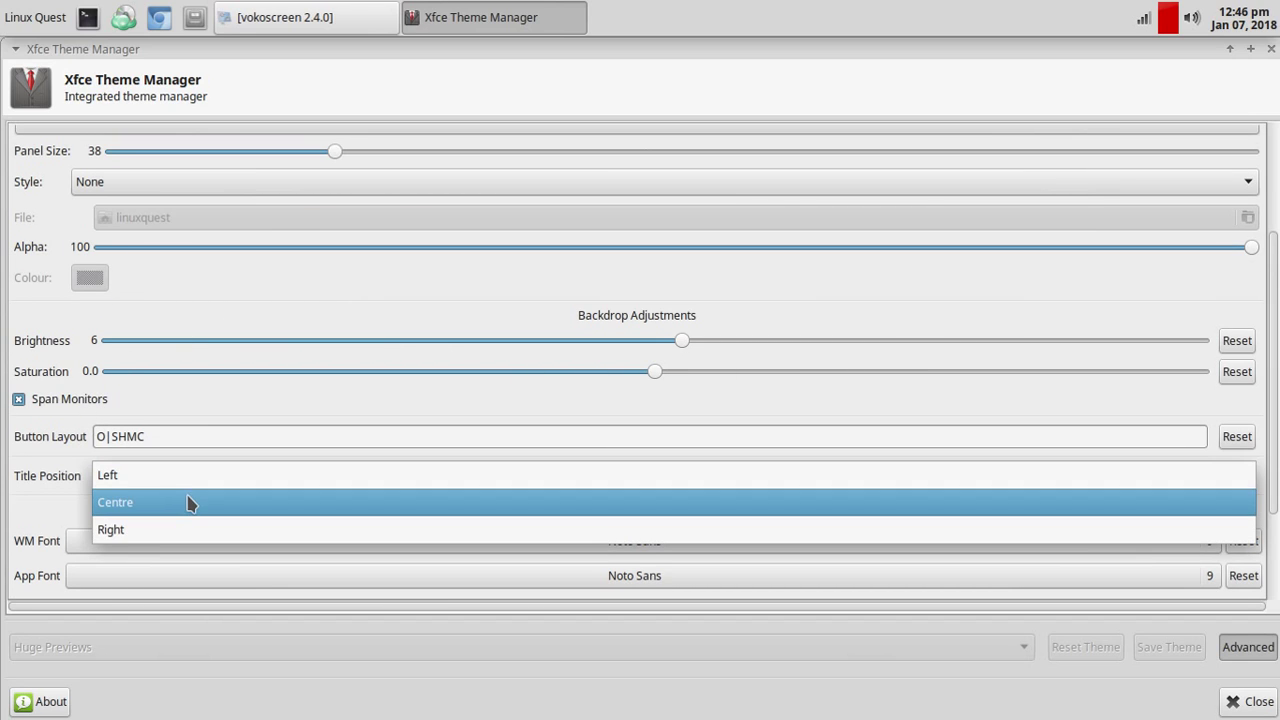
click(190, 503)
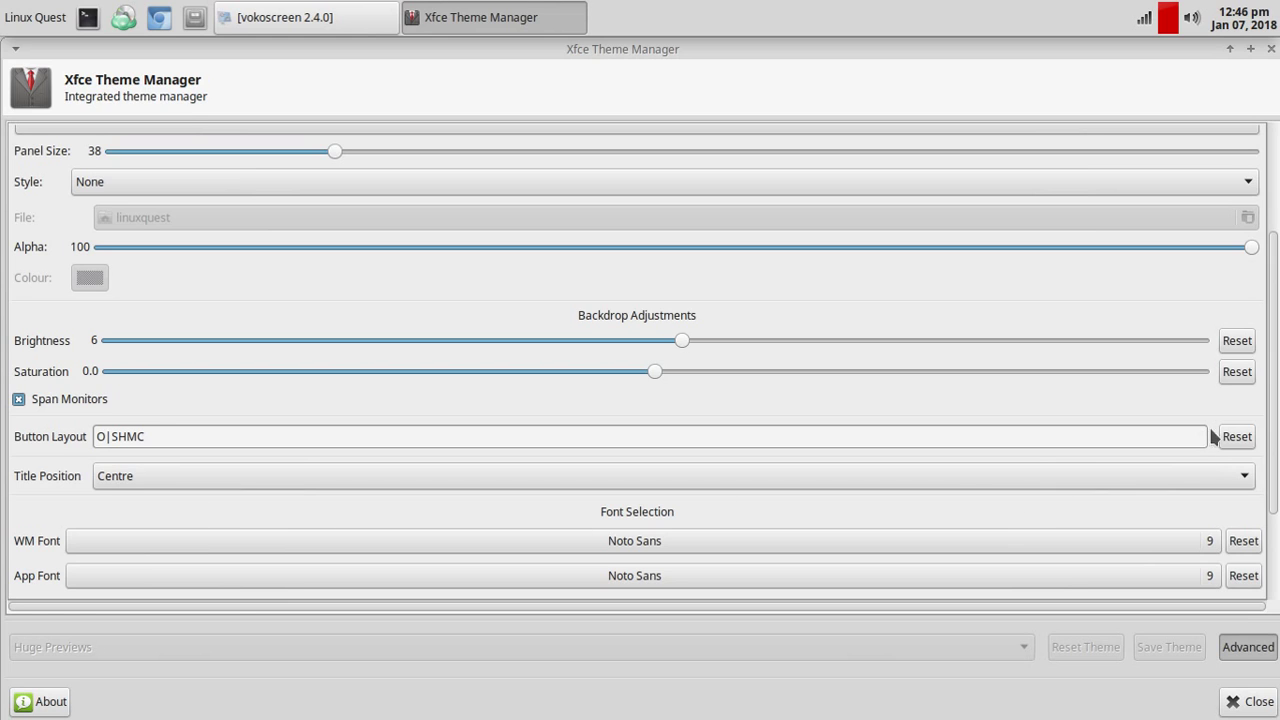
drag(1272, 389, 1273, 467)
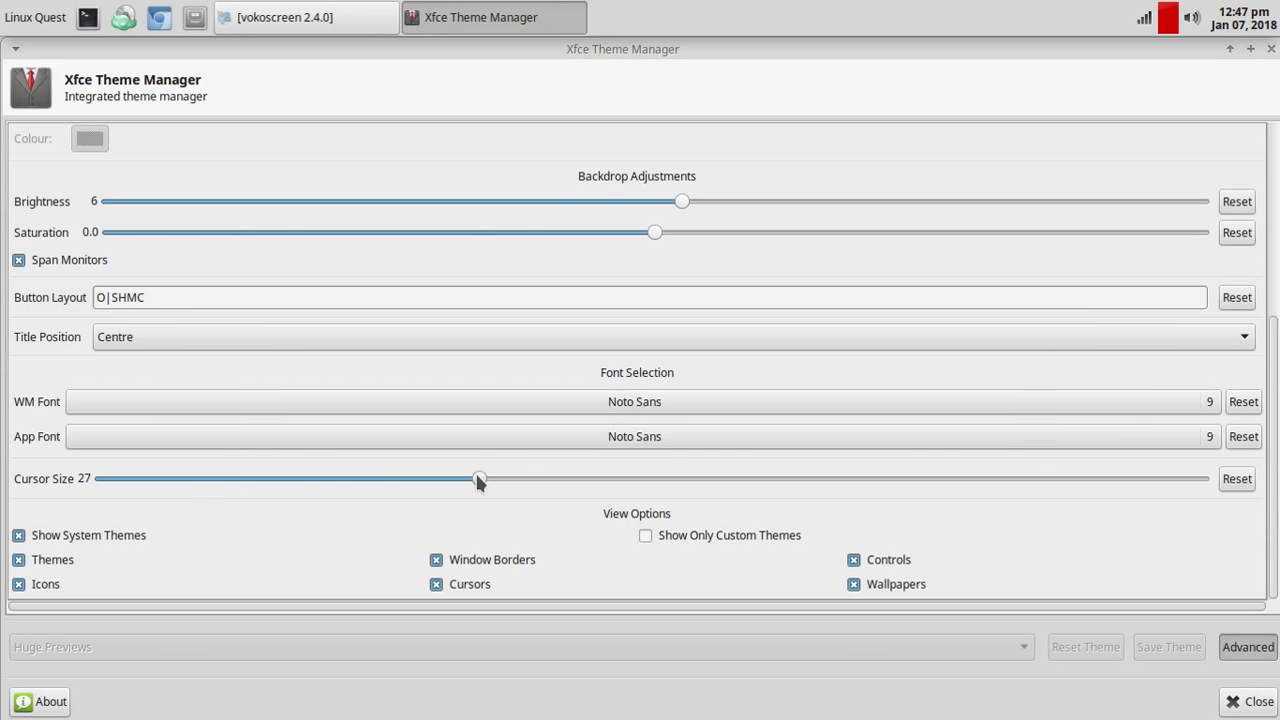
drag(477, 479, 1040, 470)
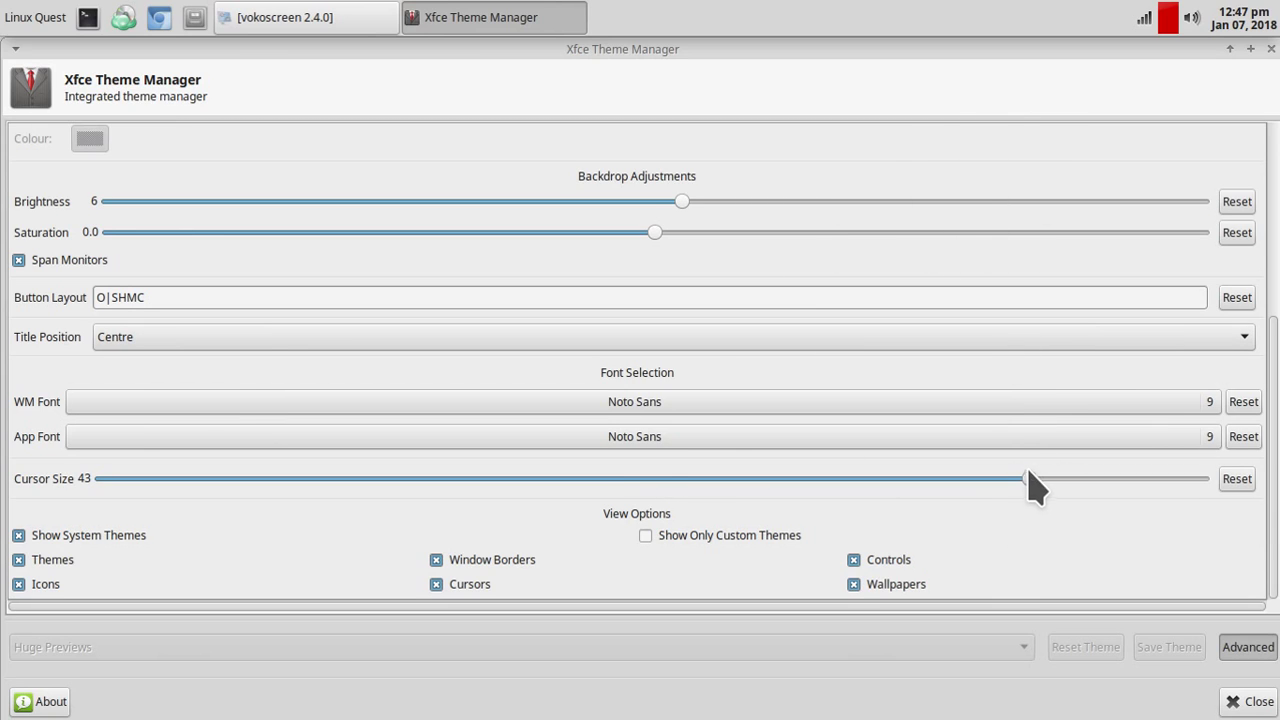
drag(1028, 470, 632, 490)
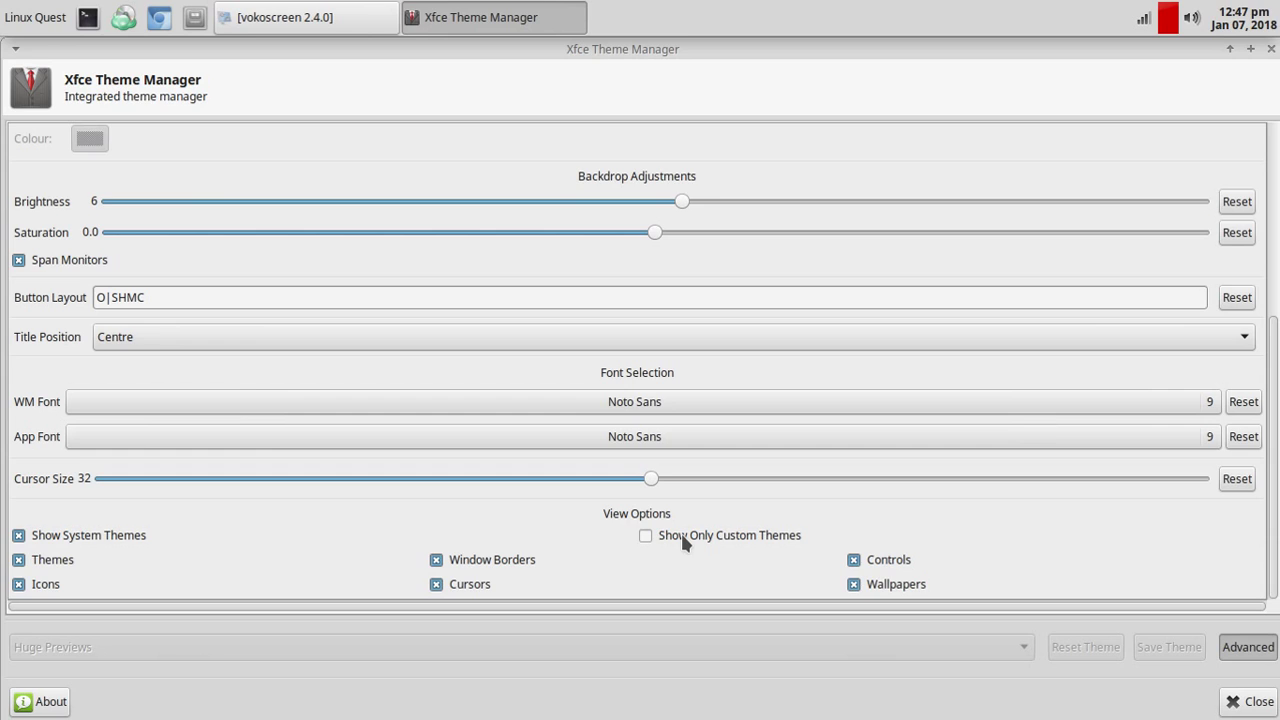
Step: Return to theme previews, apply a theme from the Themes list, and choose RedmondXP window borders
click(1252, 647)
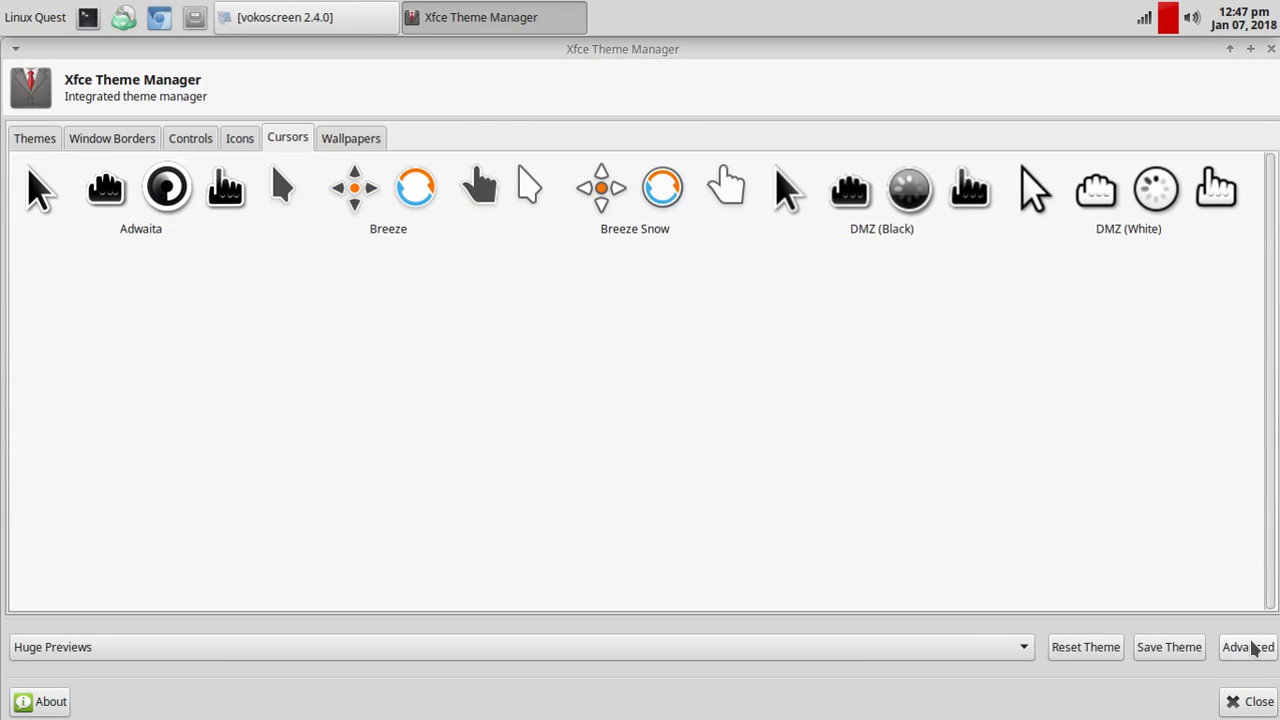
click(44, 142)
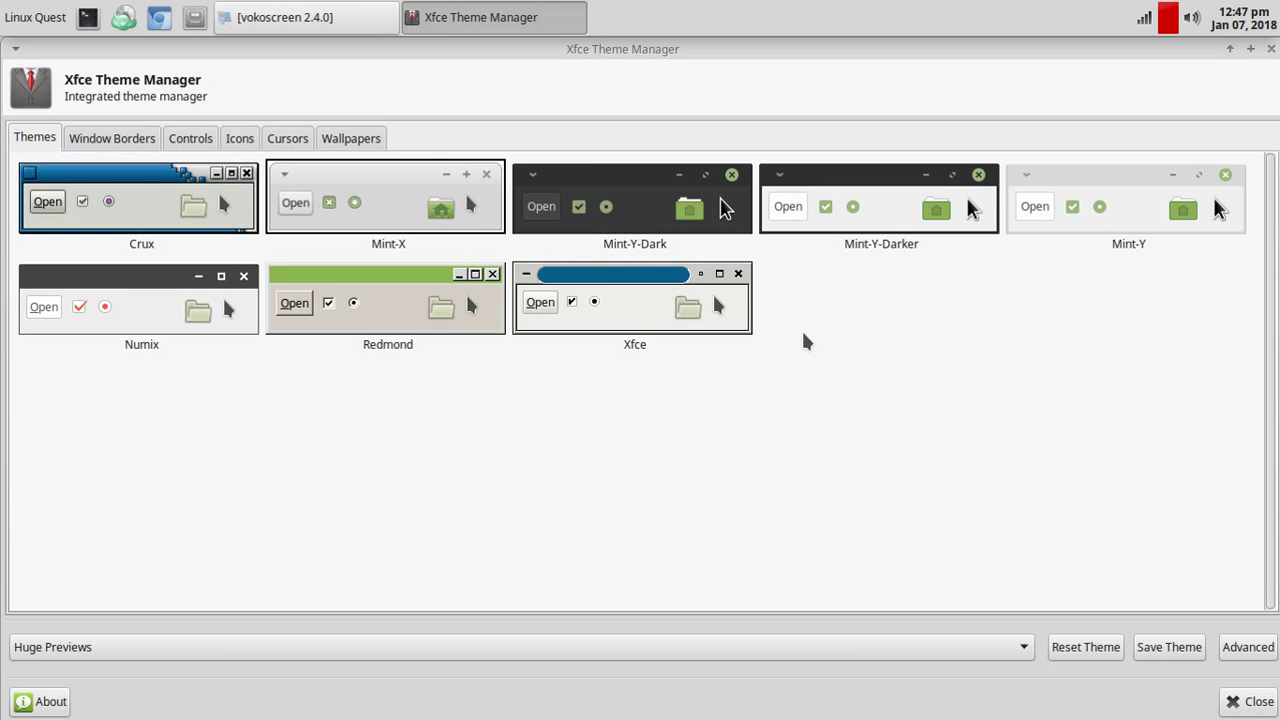
click(665, 335)
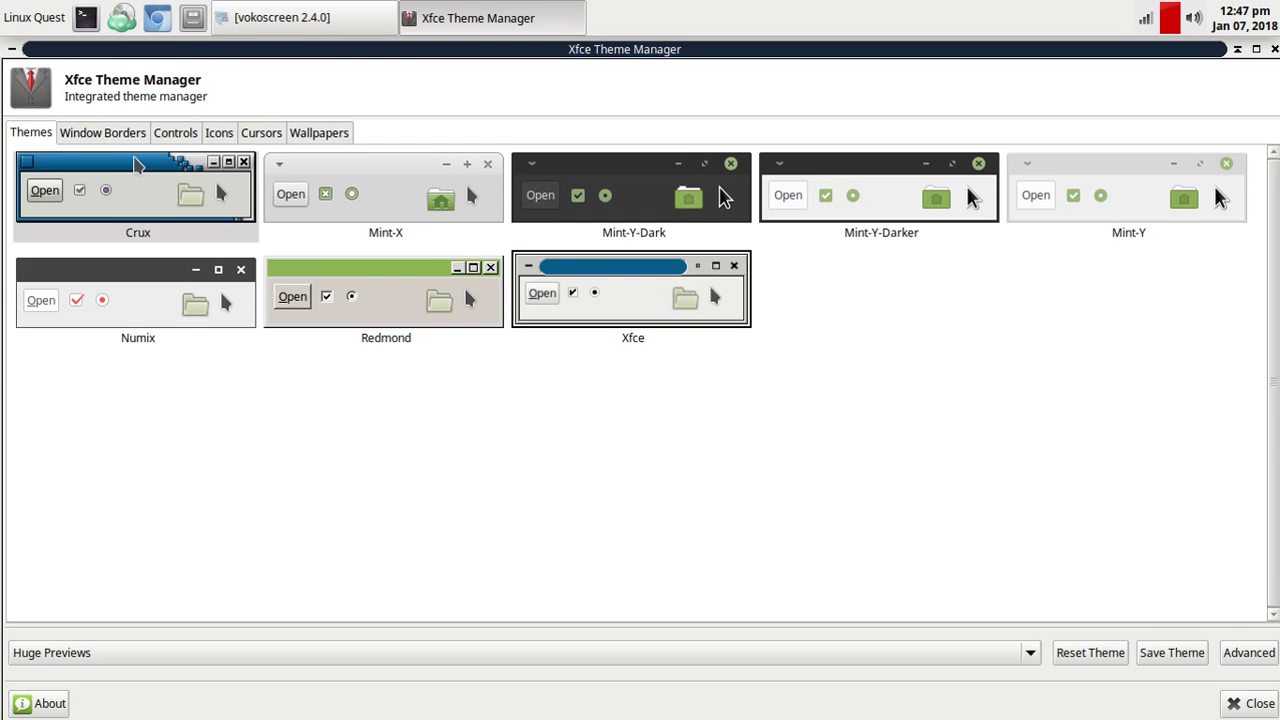
click(111, 140)
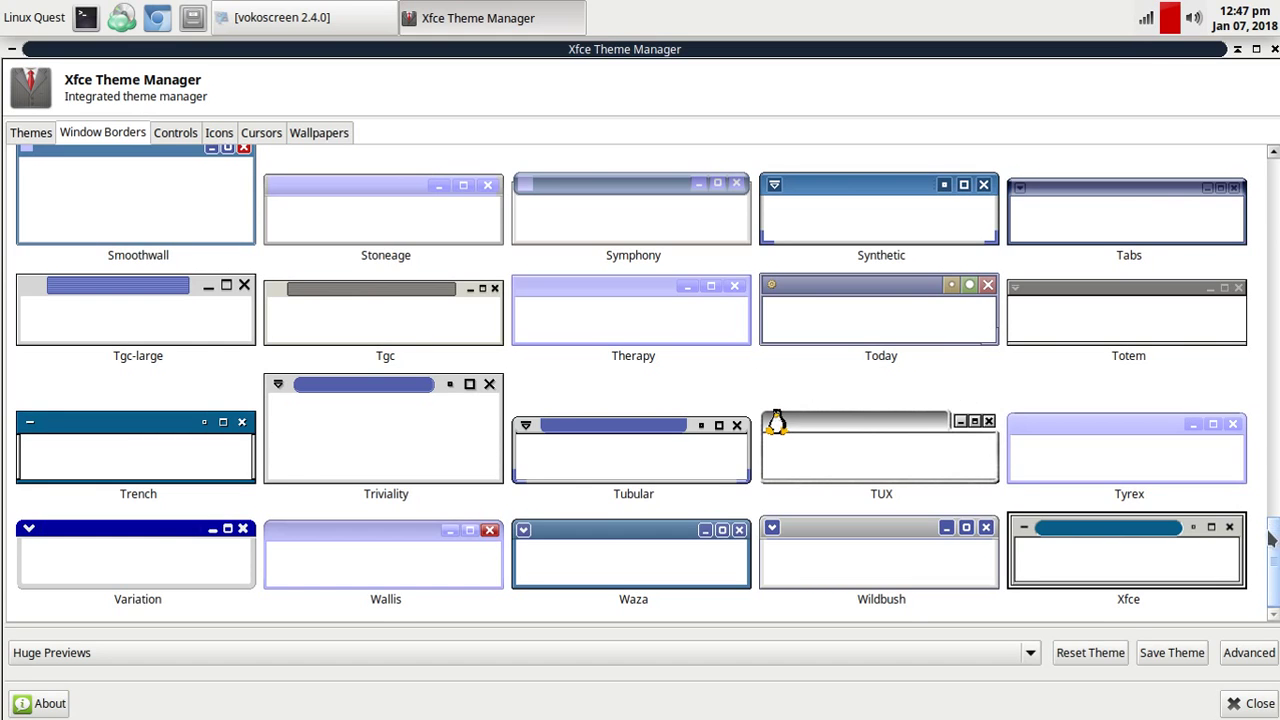
drag(1272, 545, 1274, 472)
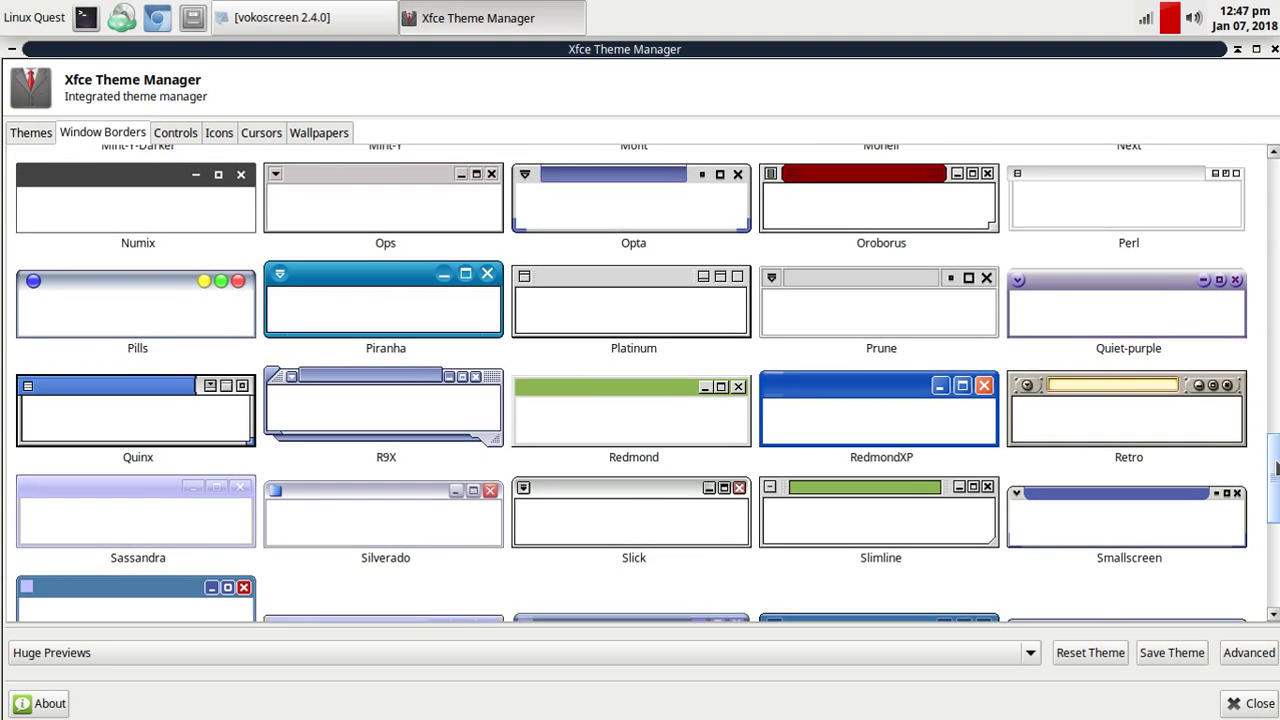
click(820, 397)
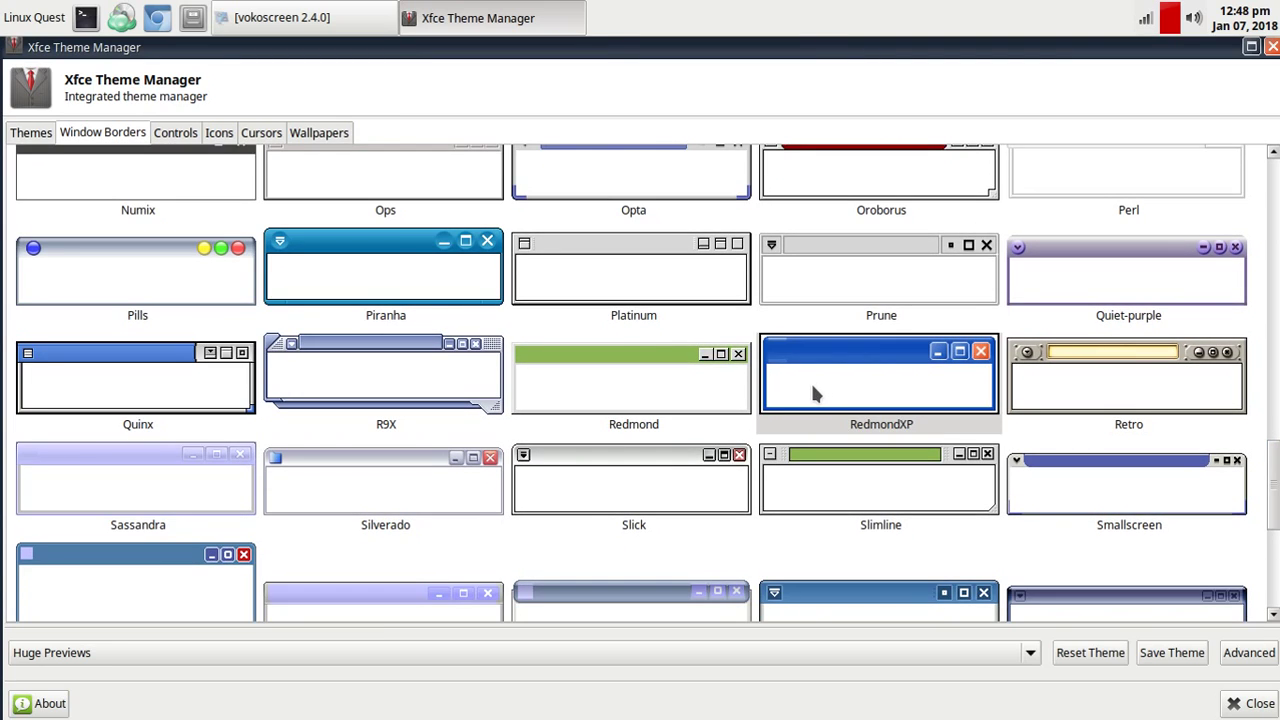
Step: Apply the Mint-Y theme and reapply the RedmondXP window border style
click(28, 136)
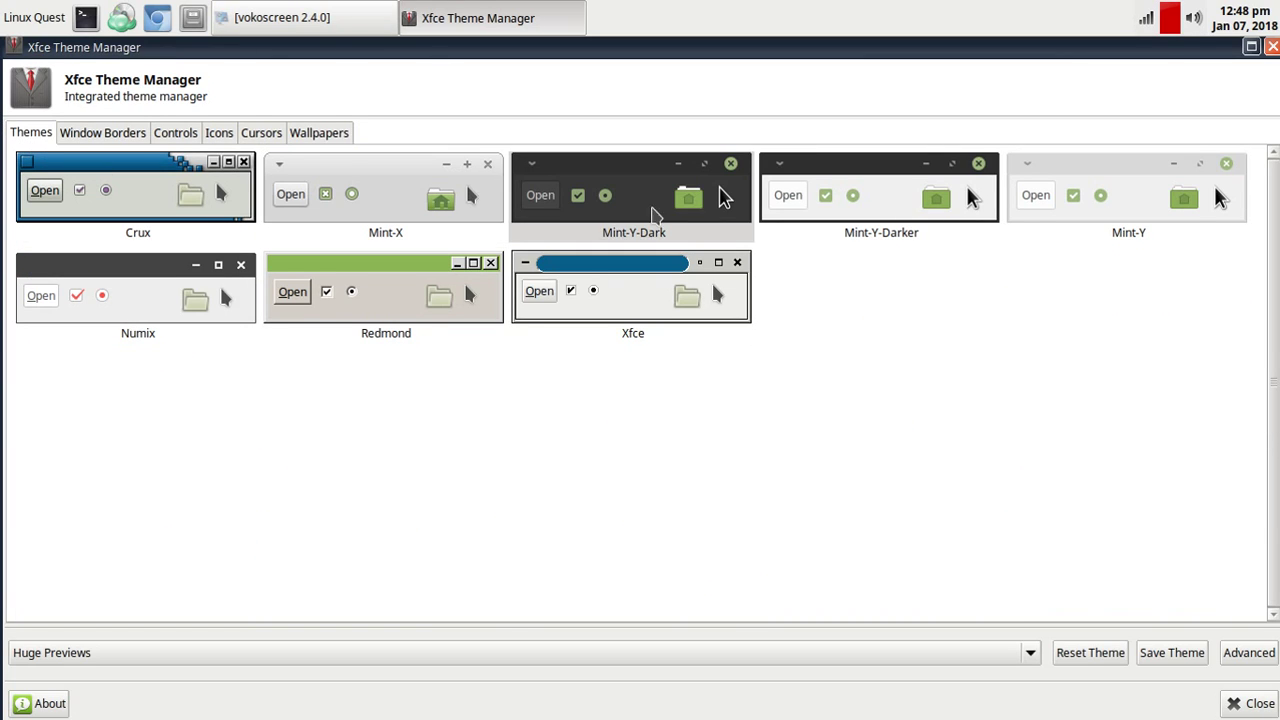
click(1085, 212)
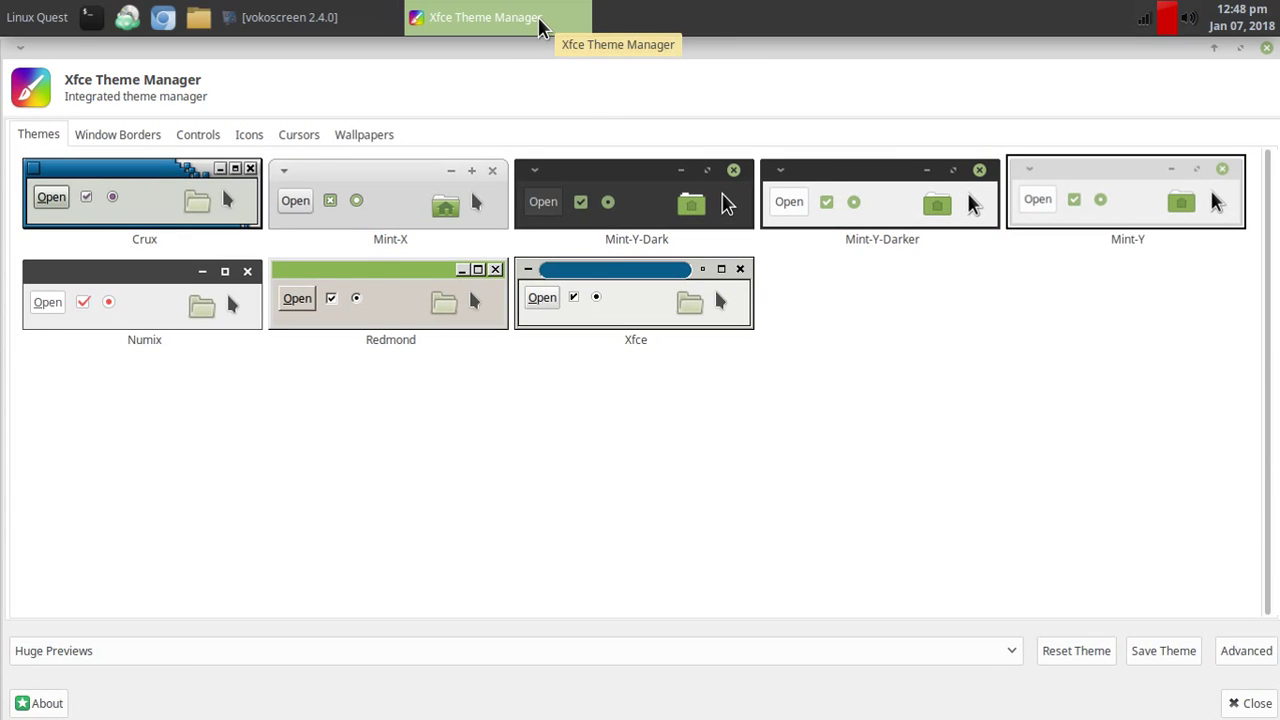
click(155, 132)
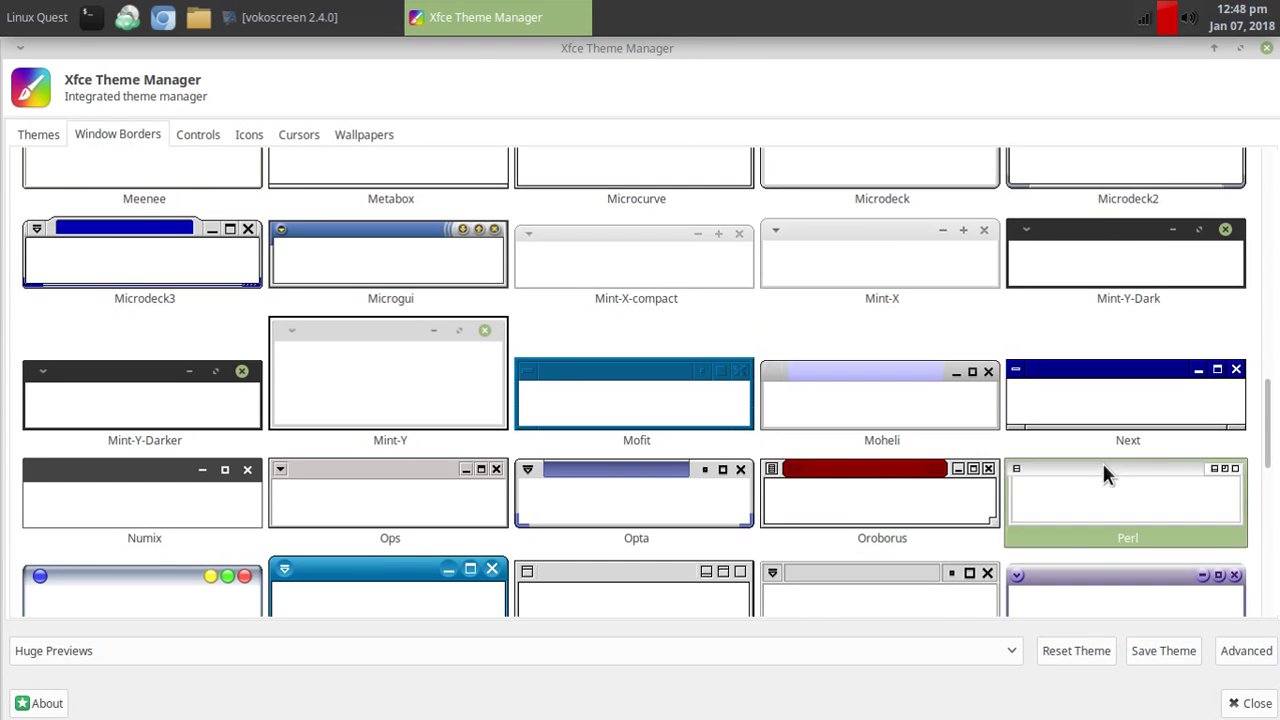
drag(1266, 417, 1270, 490)
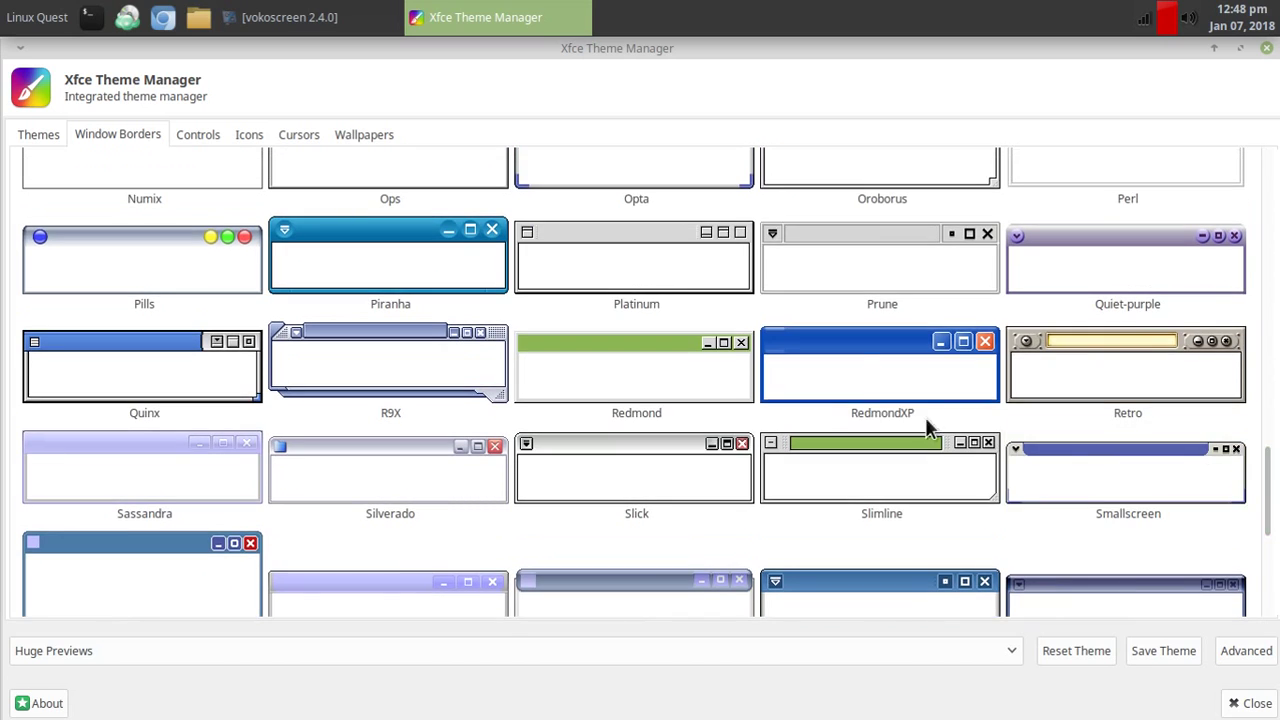
click(808, 338)
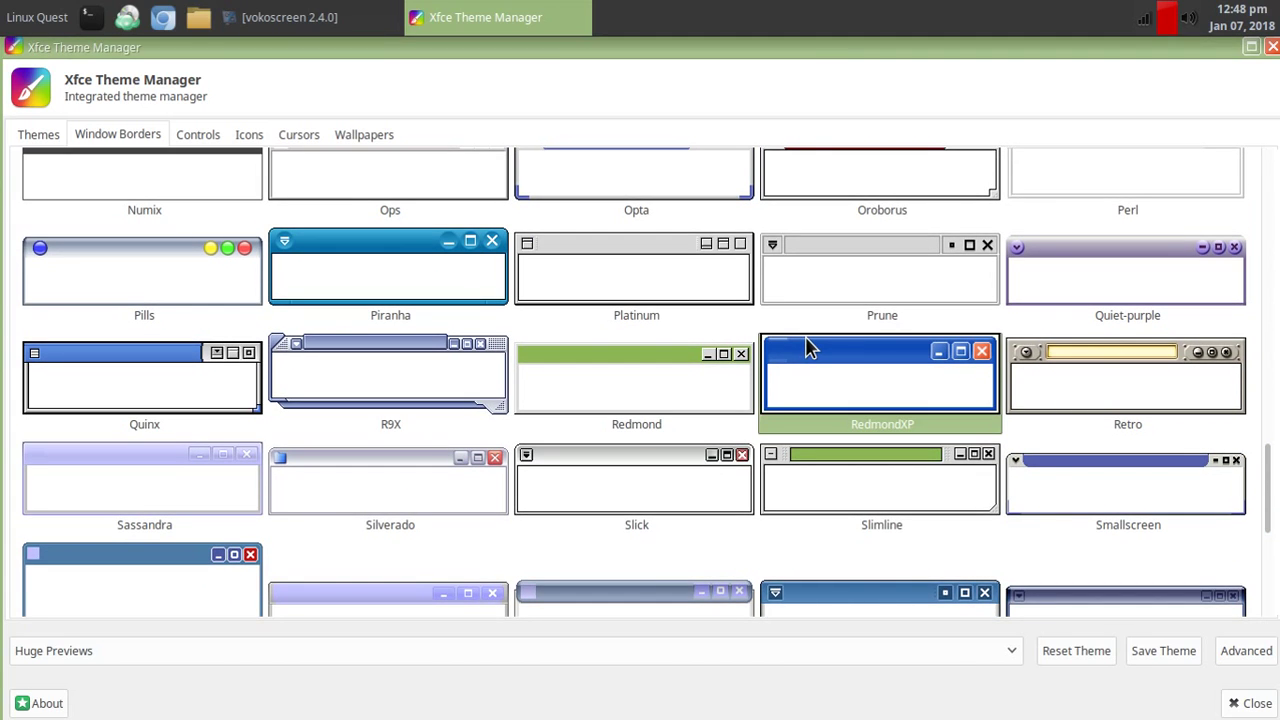
click(192, 138)
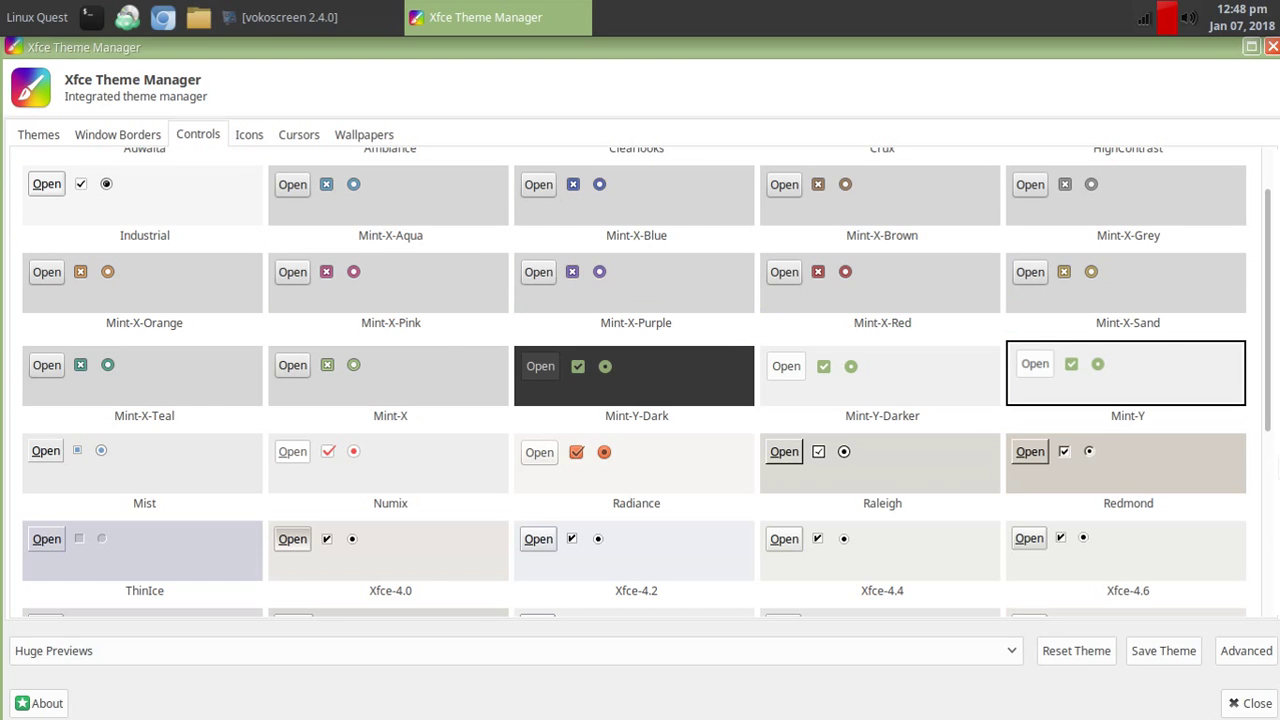
Step: Apply Mint-X-Aqua as both the controls style and the icon theme
scroll(1268, 408, up, 2)
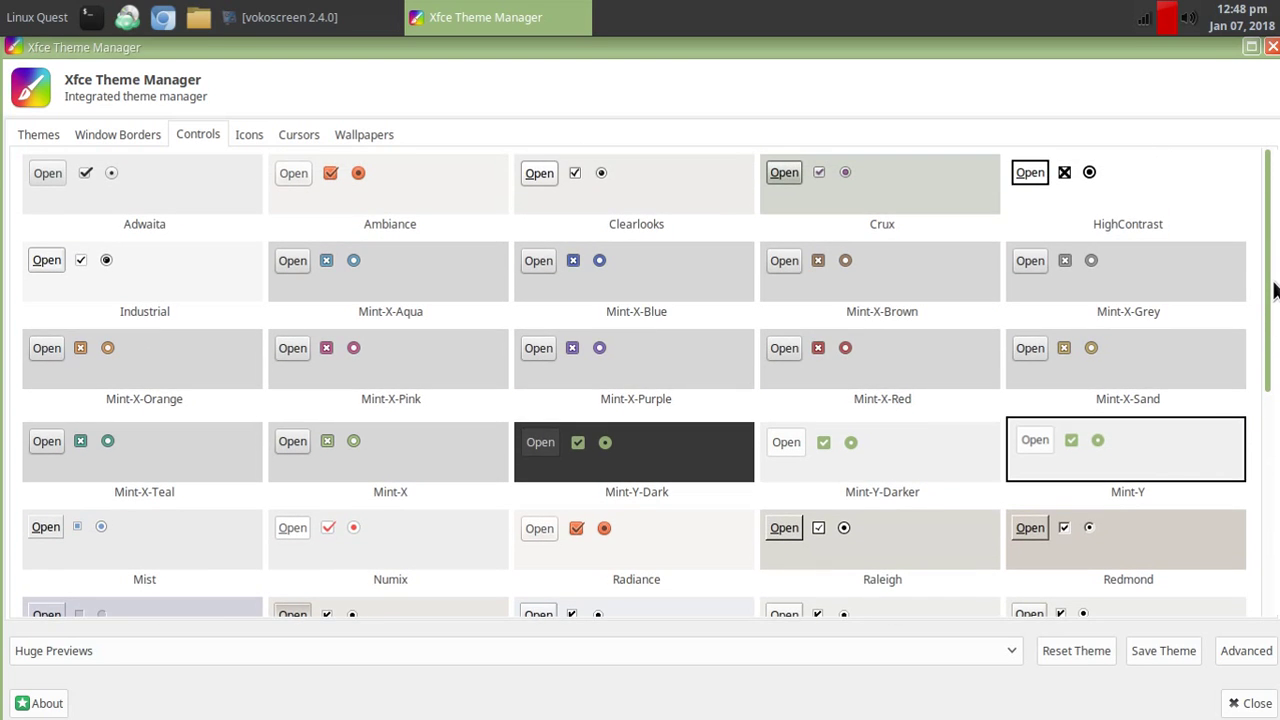
click(427, 251)
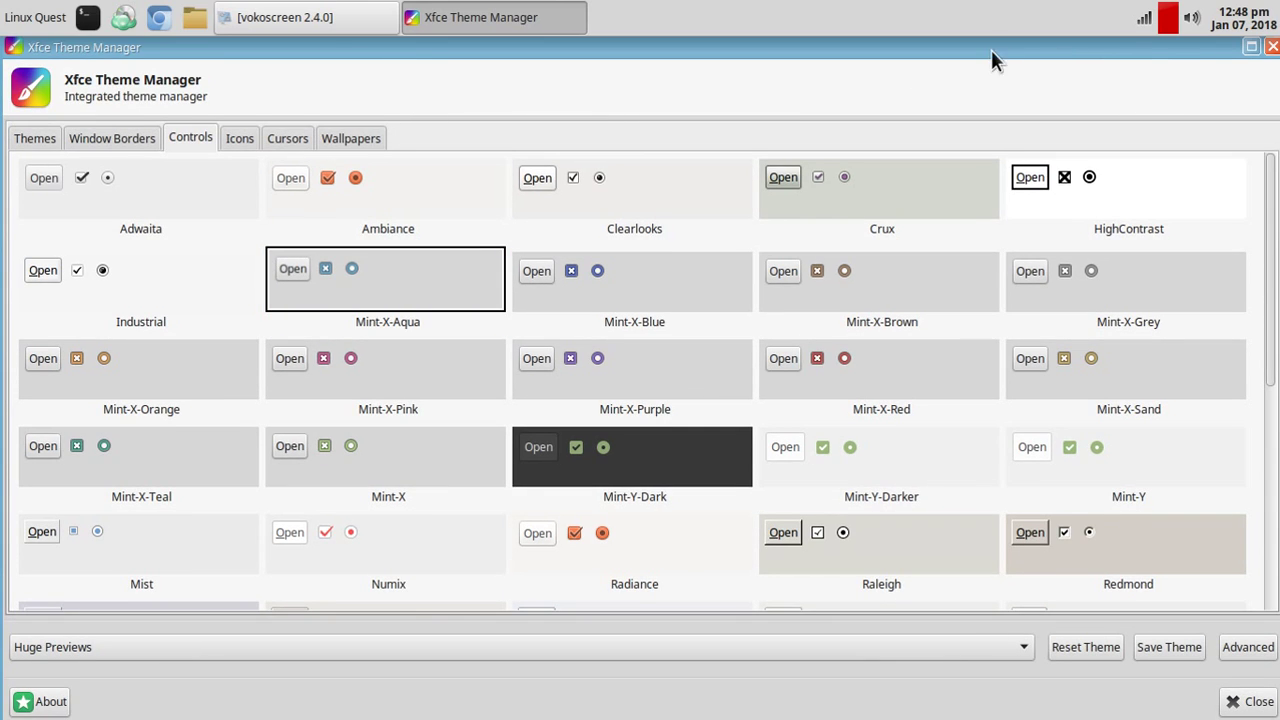
click(238, 138)
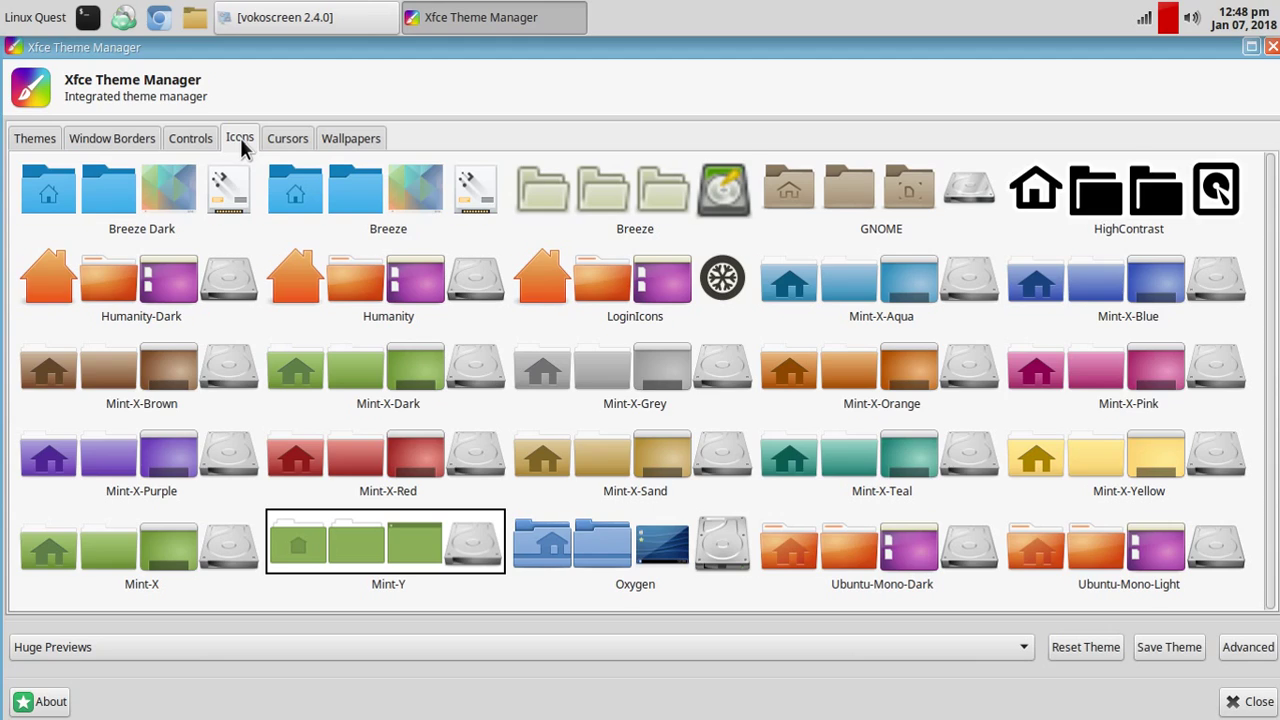
click(843, 286)
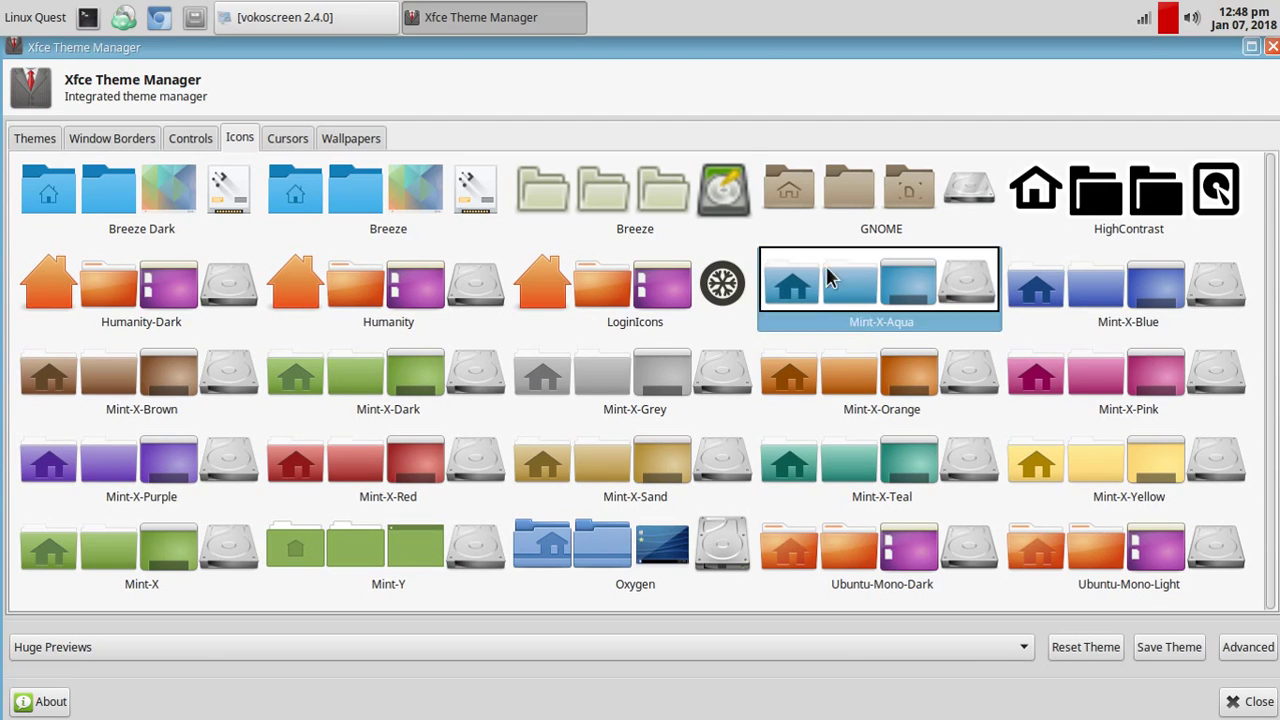
Step: Set the cursor theme to Breeze Snow and display the wallpaper previews
click(286, 140)
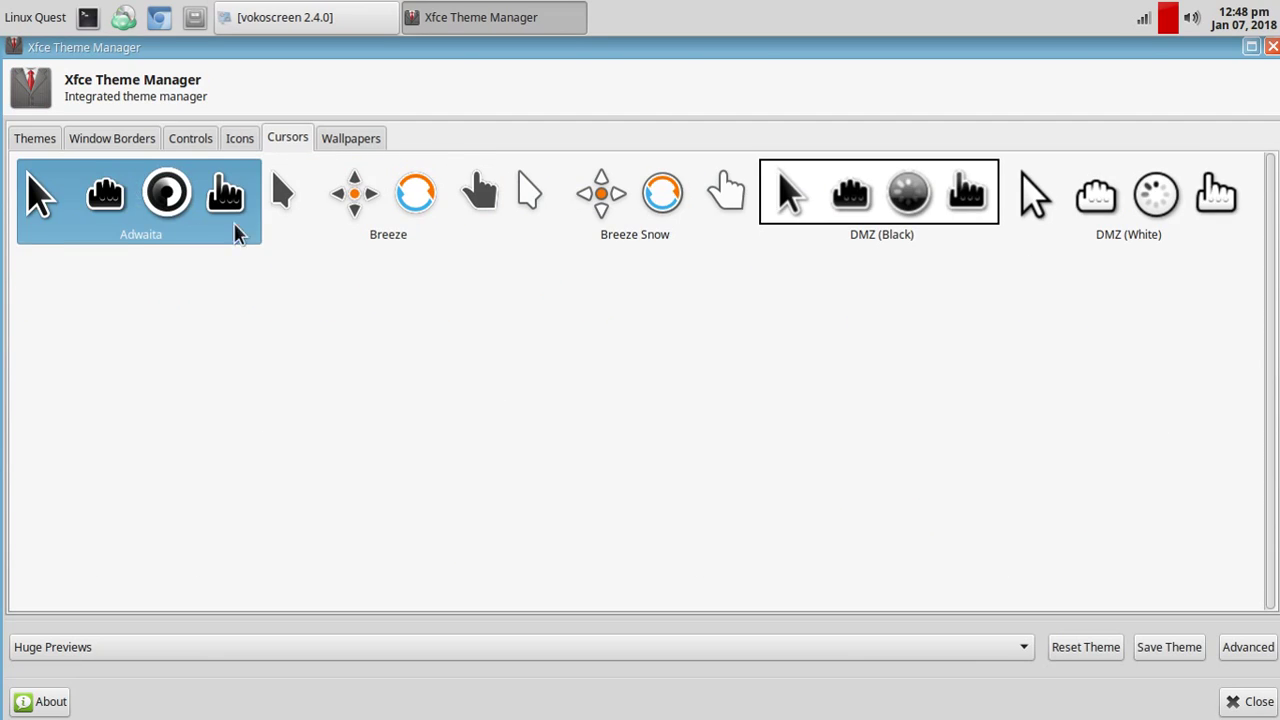
click(652, 206)
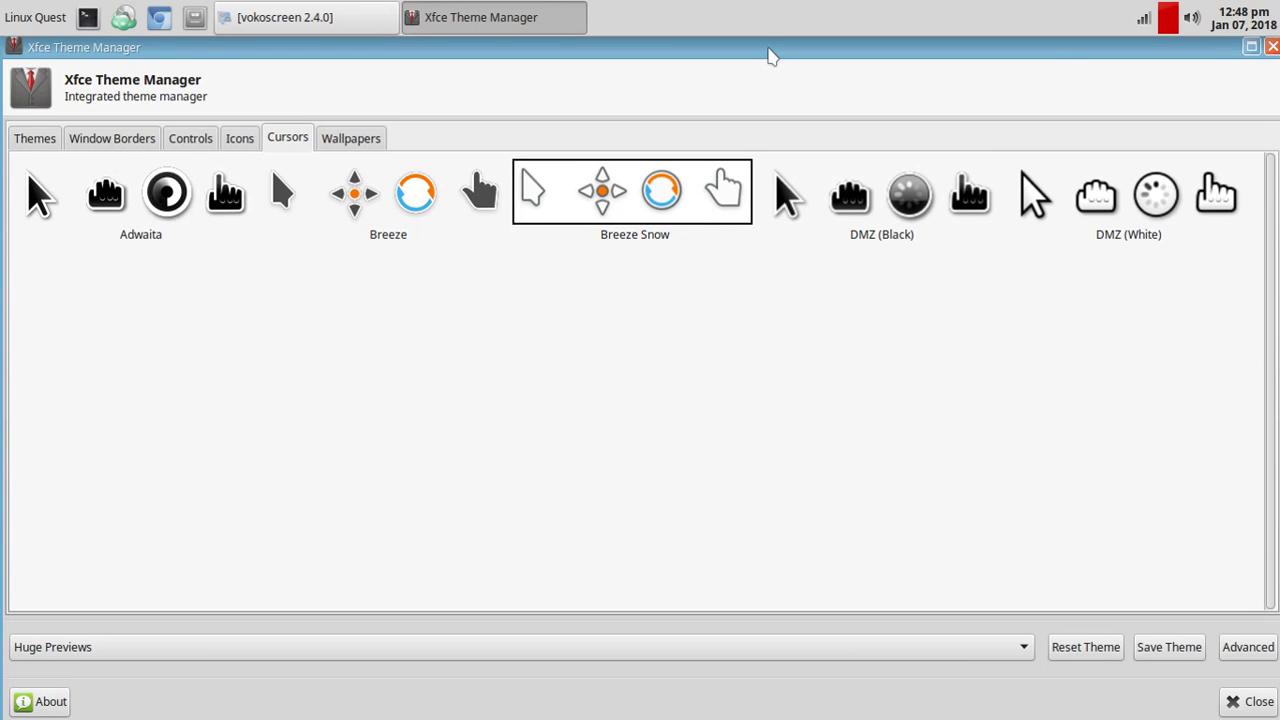
click(372, 141)
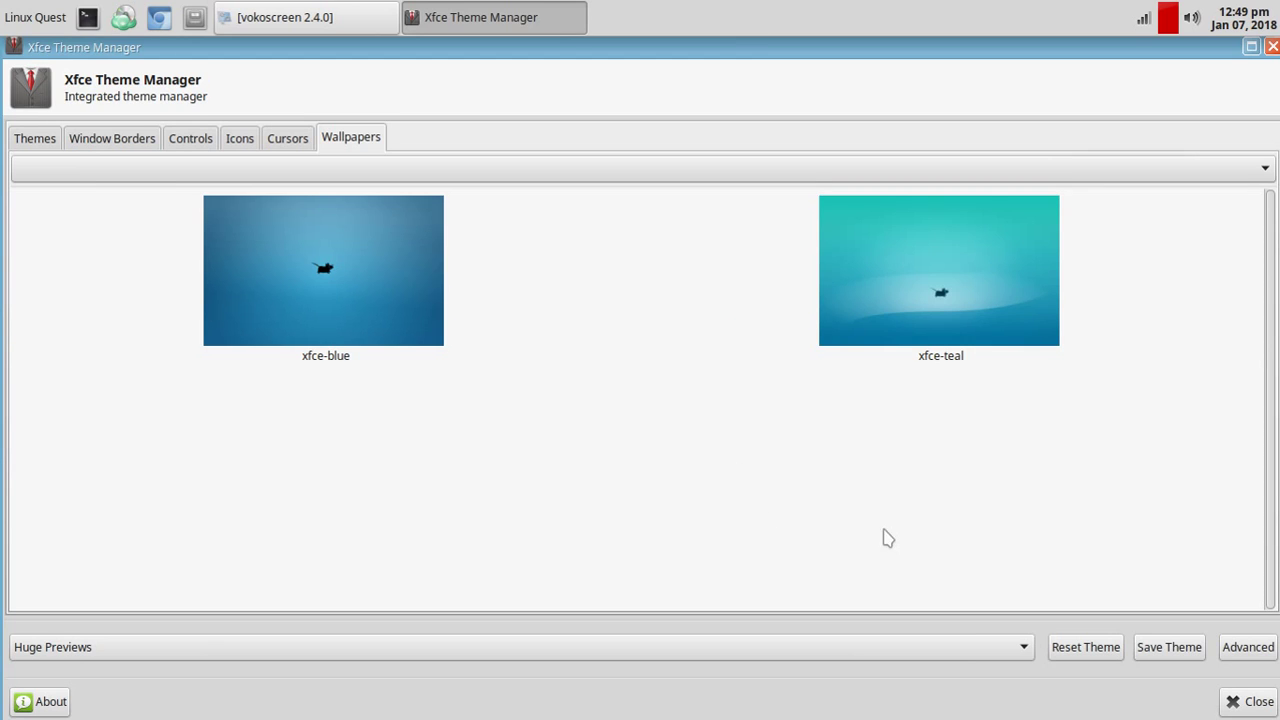
Step: Cancel the Save Theme naming prompt unsaved and close Xfce Theme Manager
click(1172, 650)
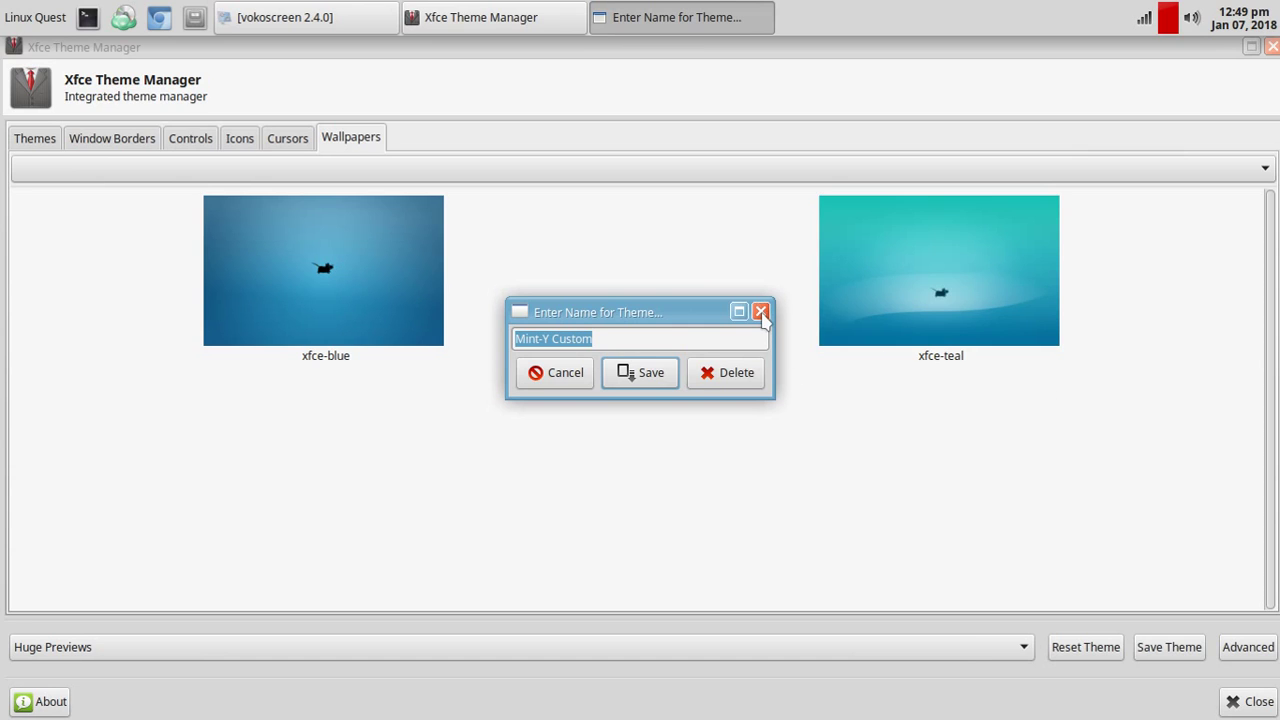
drag(654, 317, 645, 263)
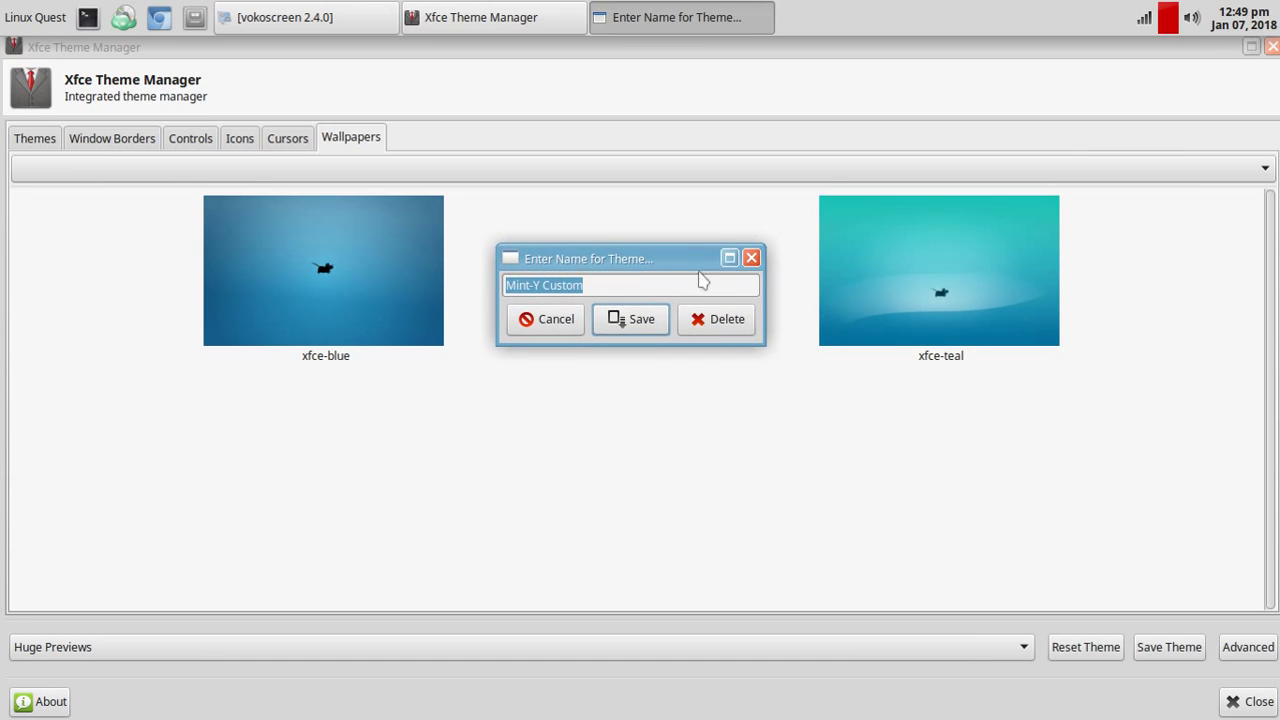
click(752, 258)
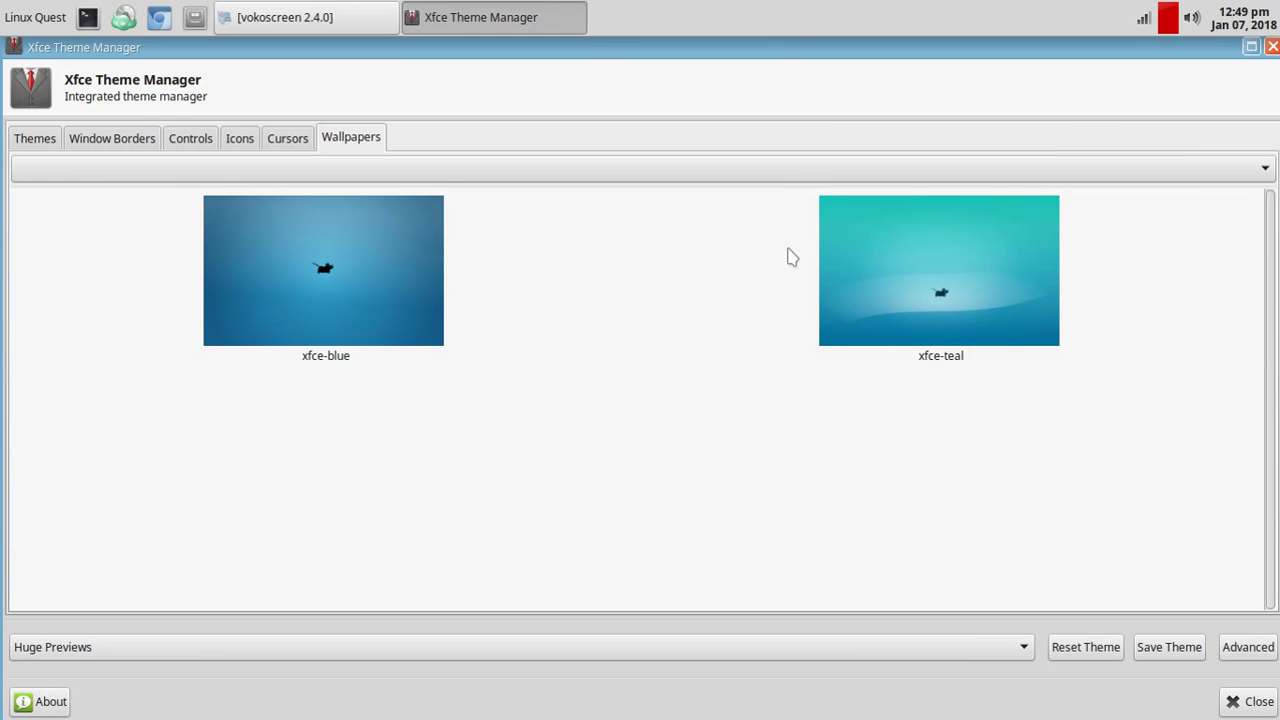
click(1243, 703)
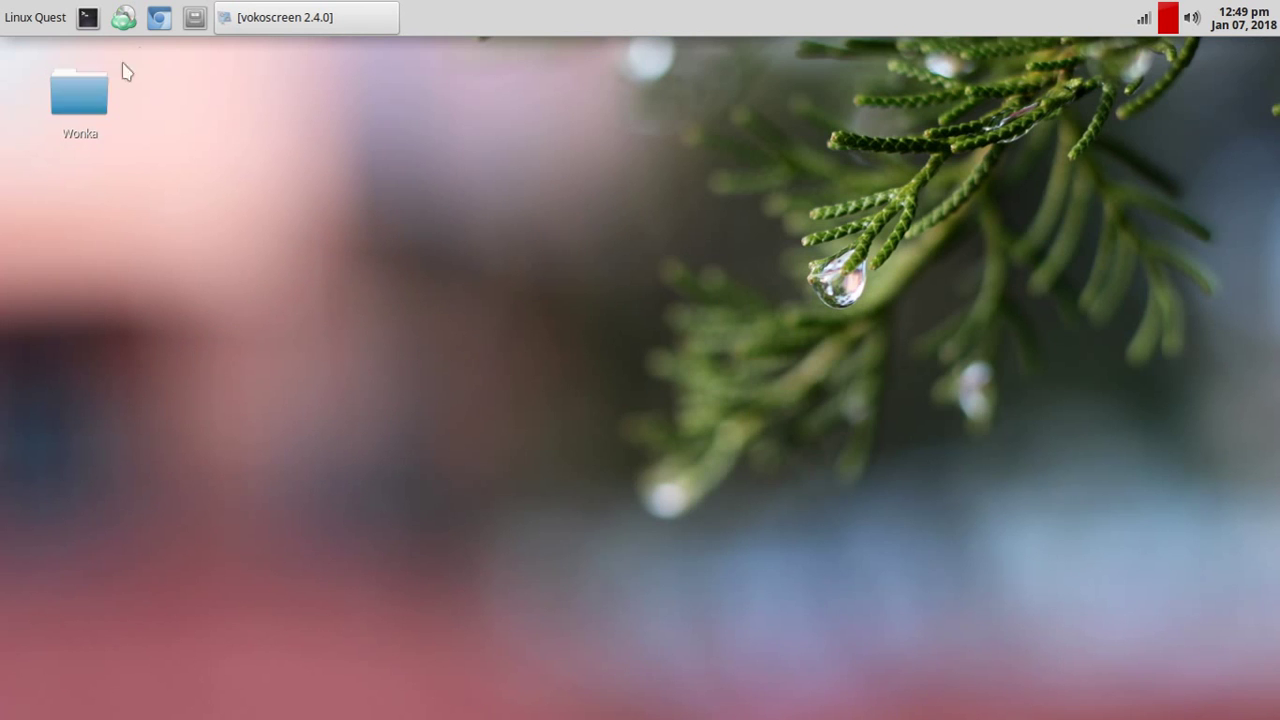
click(195, 19)
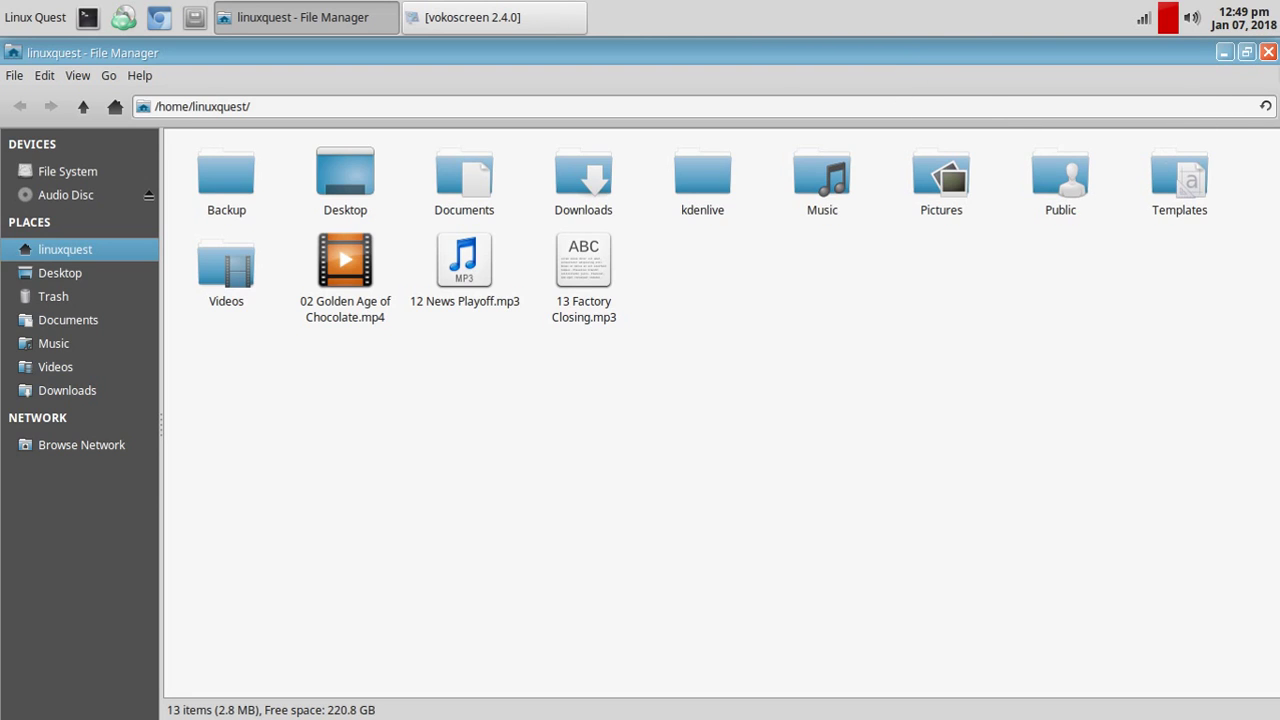
click(1268, 52)
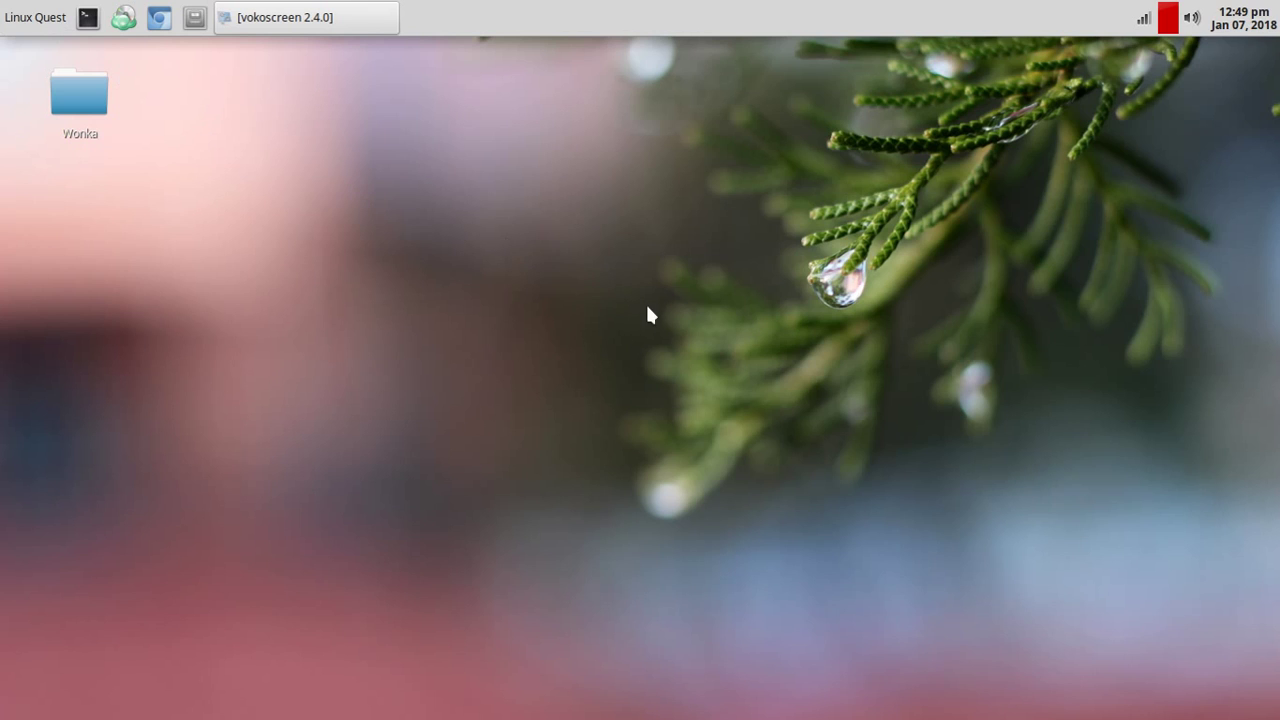